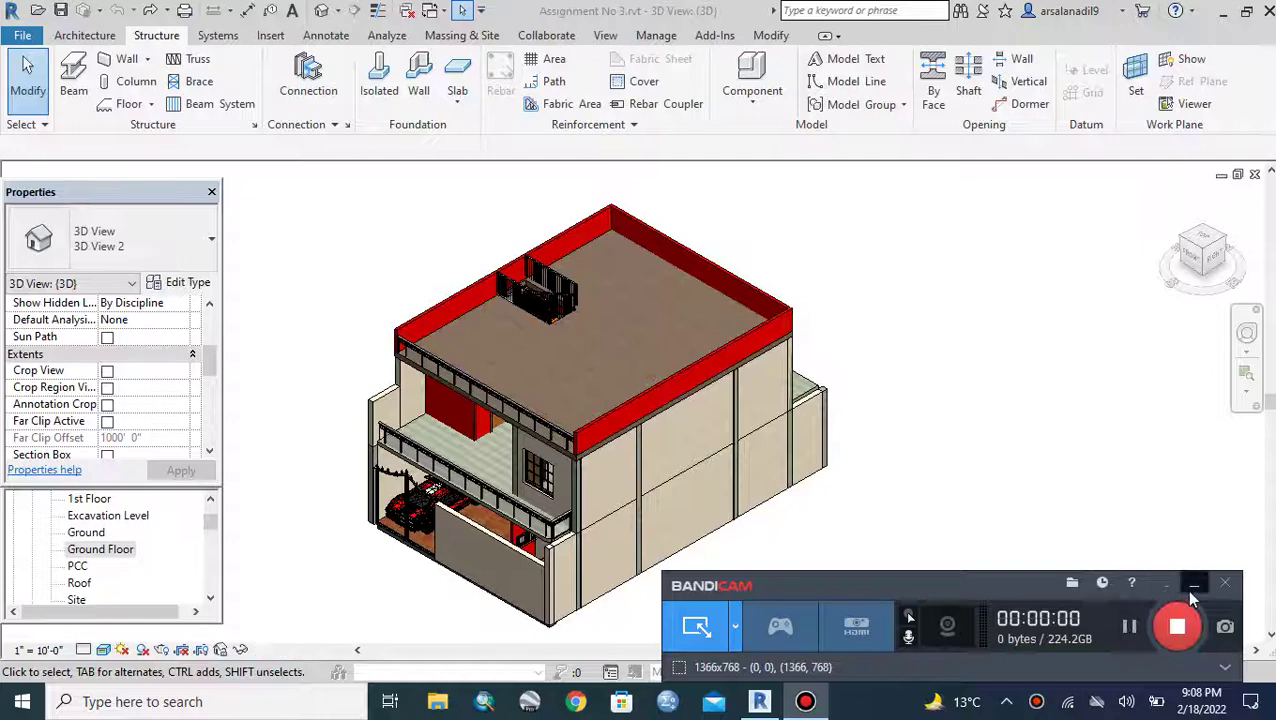
Step: Open the Ground Floor plan from the Project Browser
left_click(1194, 584)
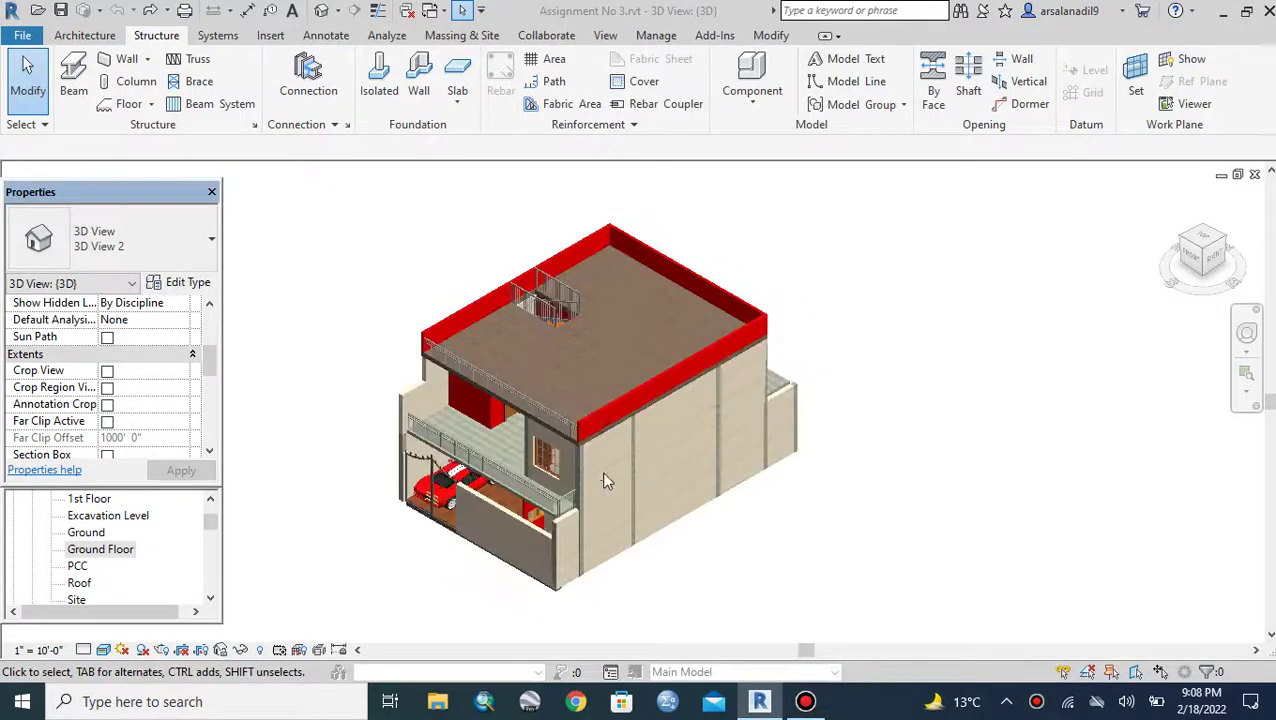
scroll(601, 471, "up", 3)
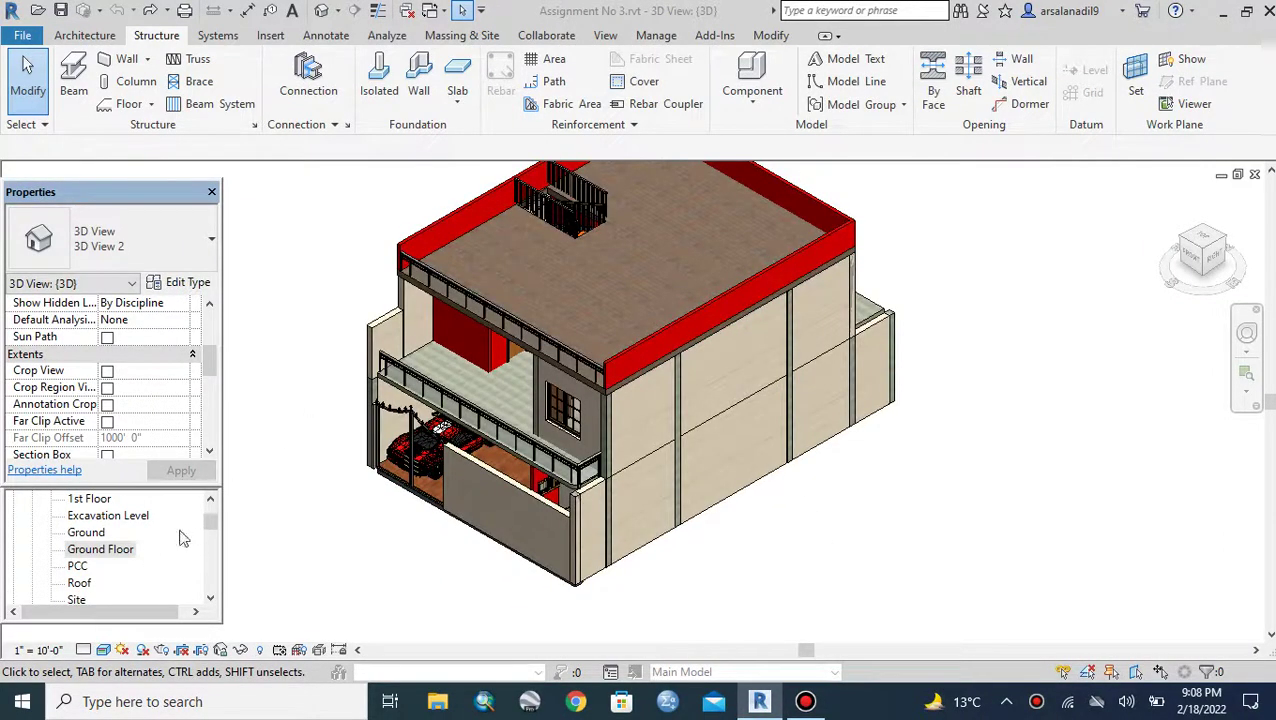
double_click(100, 549)
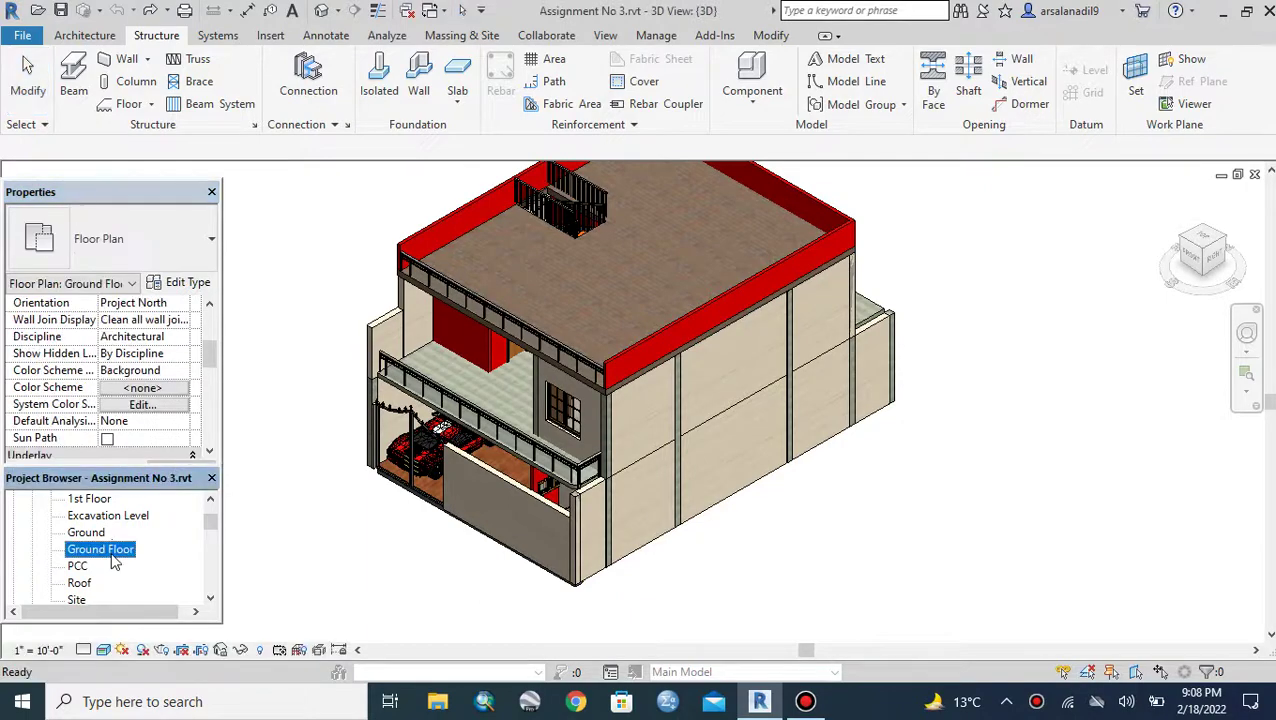
Step: Zoom out to show the whole house layout with garage, kitchen, bedrooms and stair
scroll(621, 404, "down", 2)
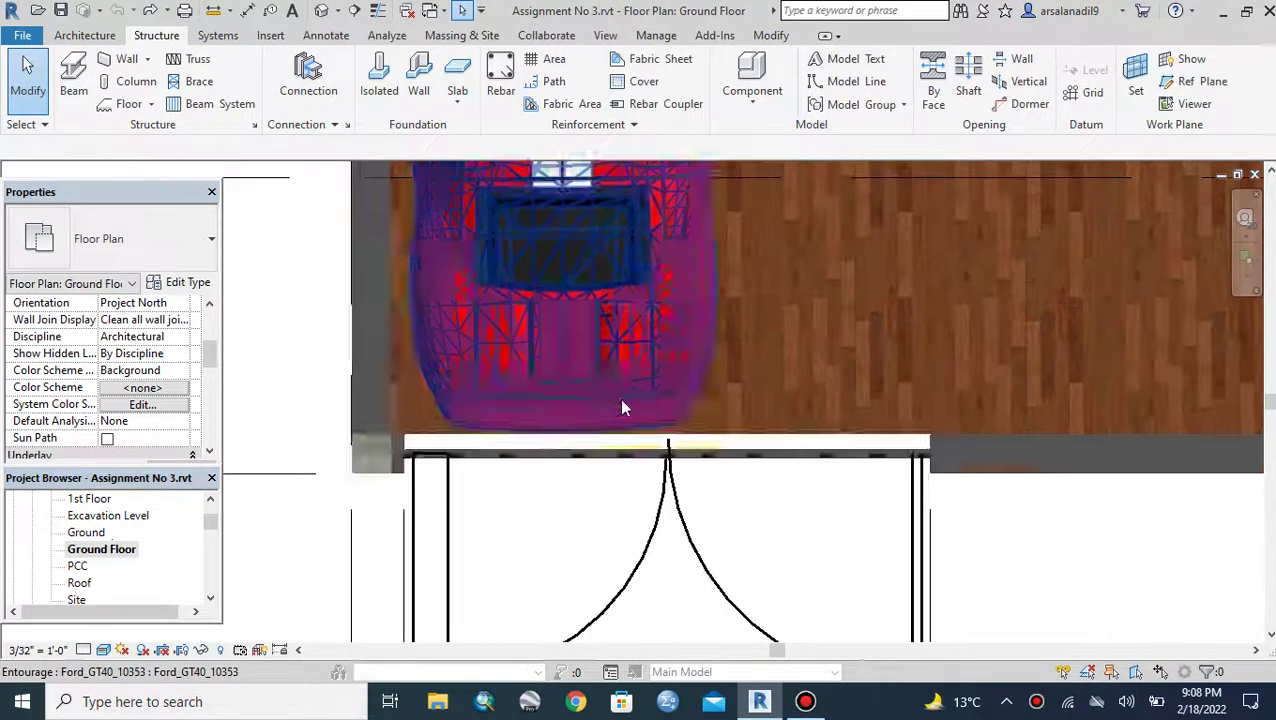
scroll(638, 418, "down", 2)
scroll(643, 425, "down", 2)
scroll(643, 425, "down", 2)
scroll(643, 425, "down", 2)
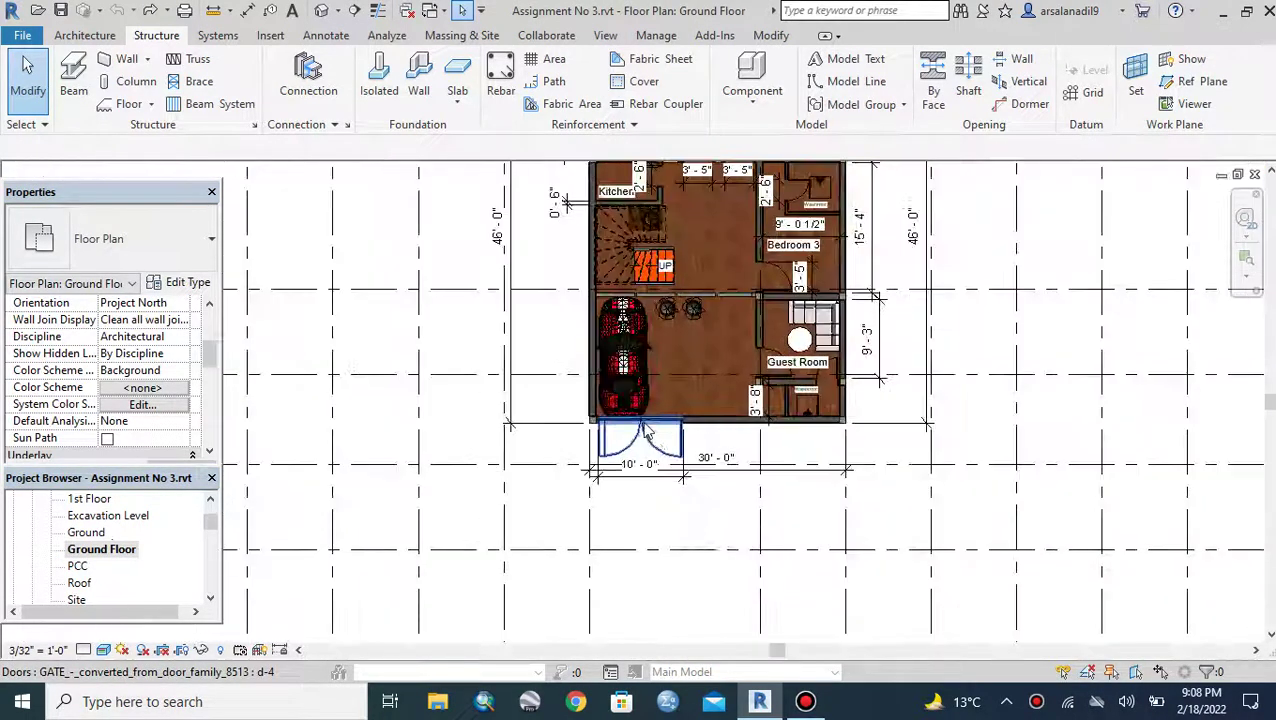
scroll(645, 428, "down", 3)
scroll(781, 398, "up", 2)
scroll(781, 398, "up", 2)
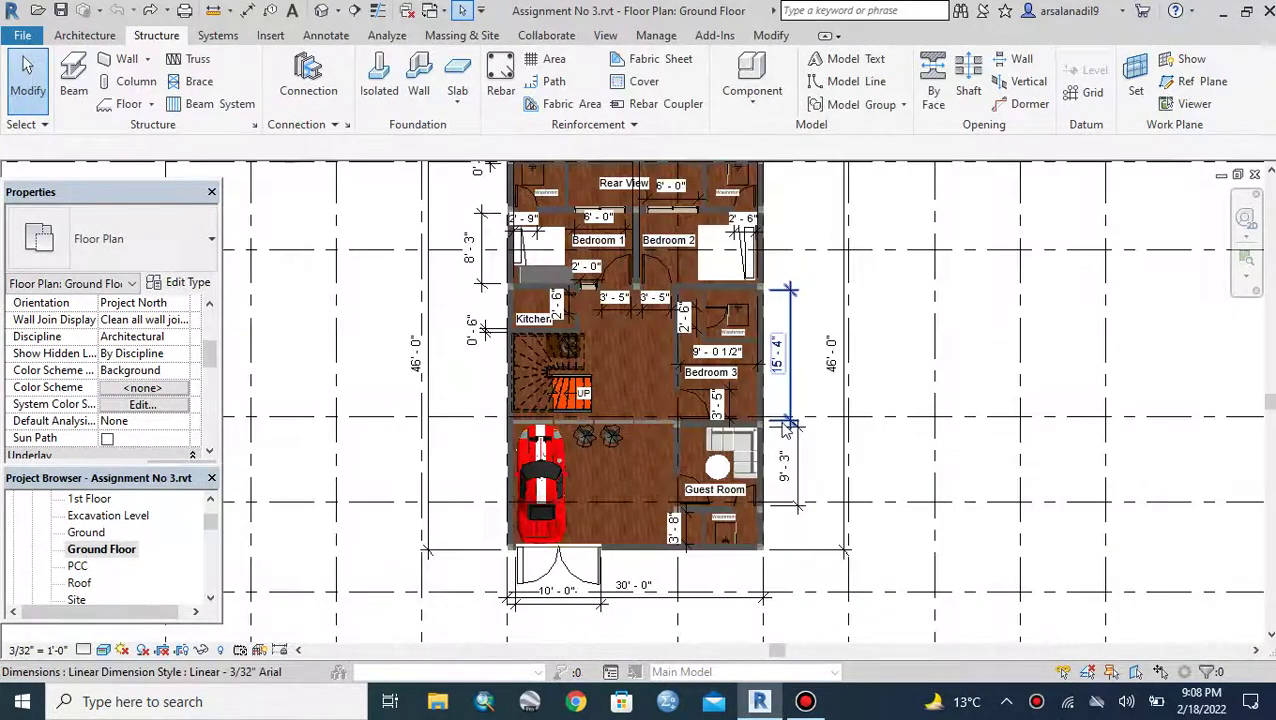
scroll(610, 235, "down", 1)
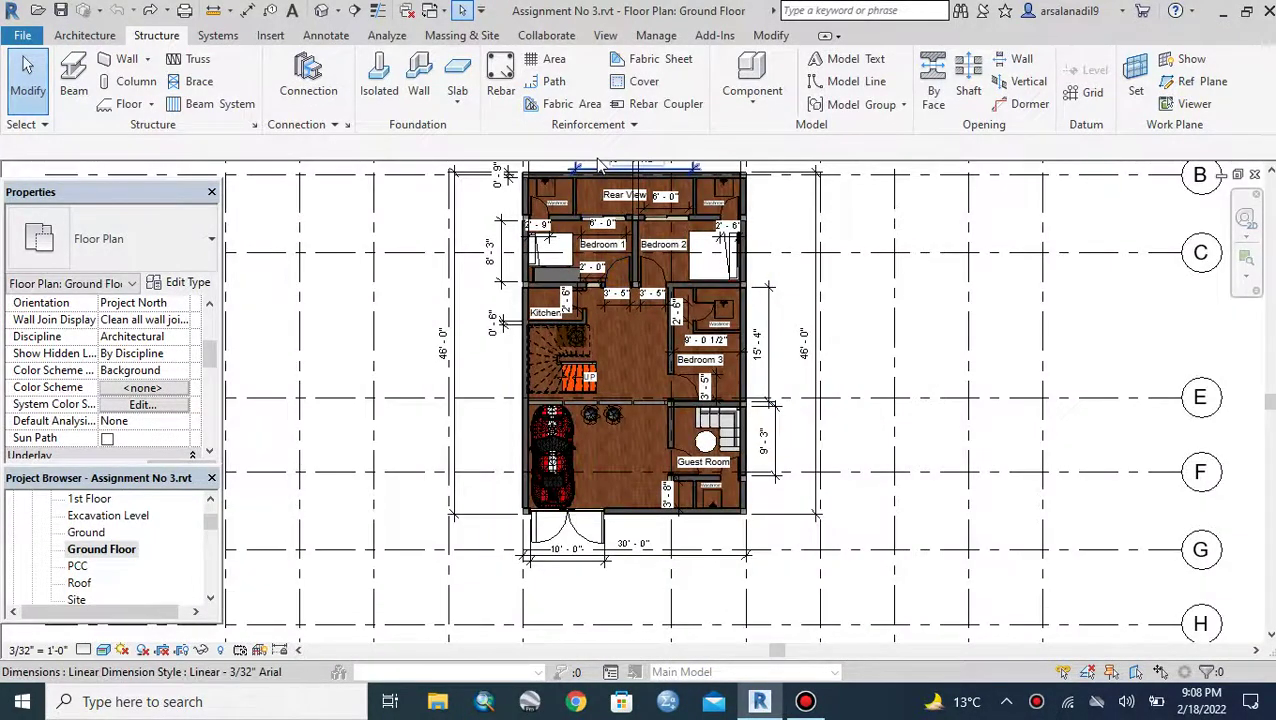
scroll(741, 383, "up", 1)
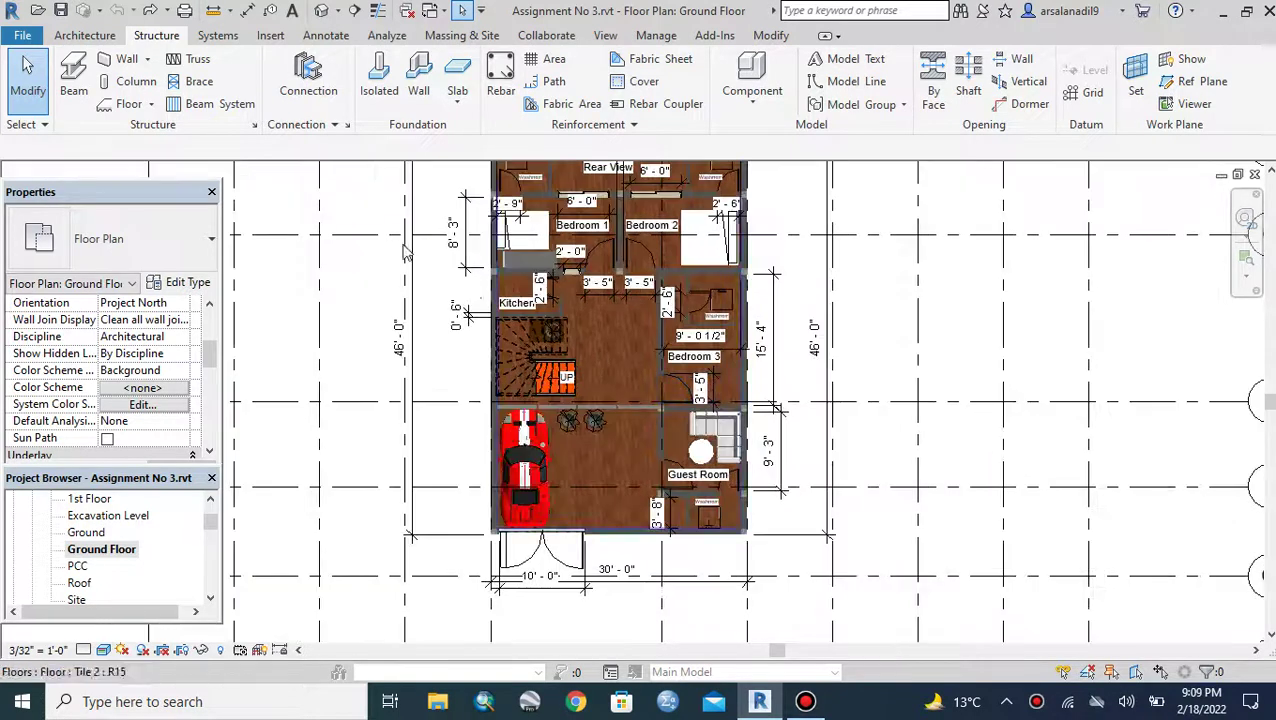
left_click(62, 40)
left_click(143, 36)
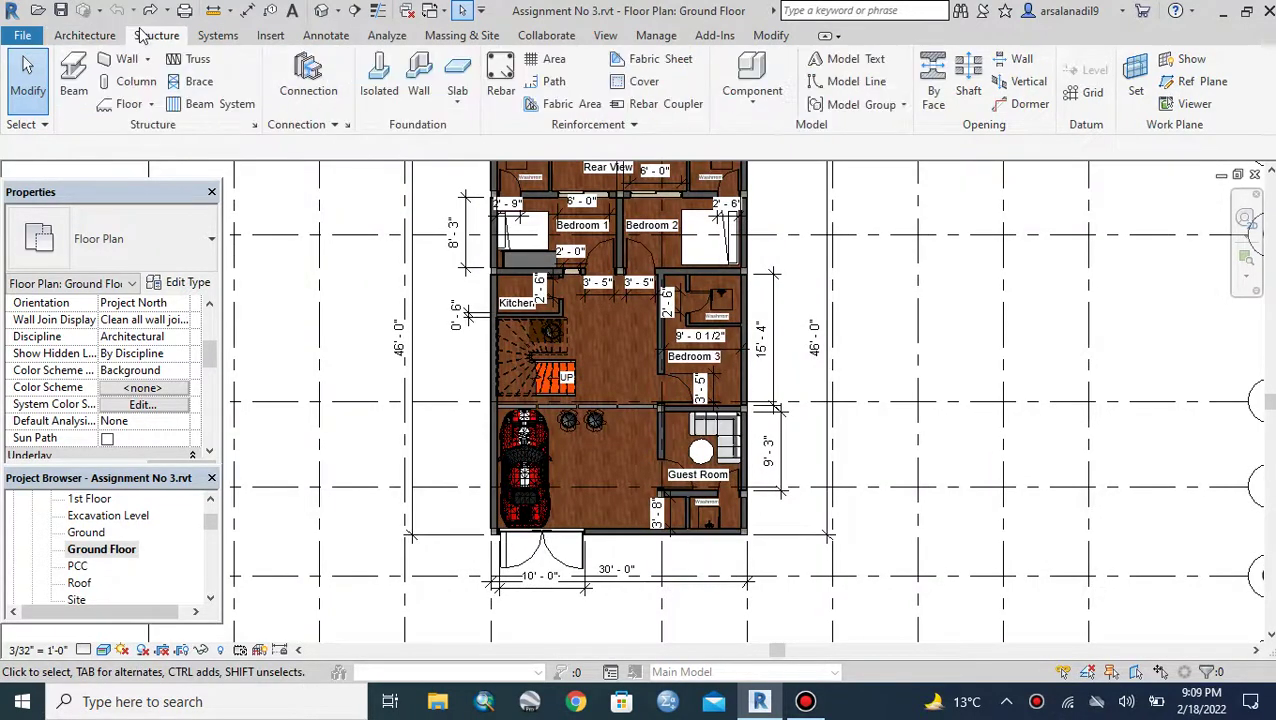
Step: Place an Isolated_Footing_2850 4'x4'0" footing under the Guest Room/Washroom outer corner column
left_click(378, 85)
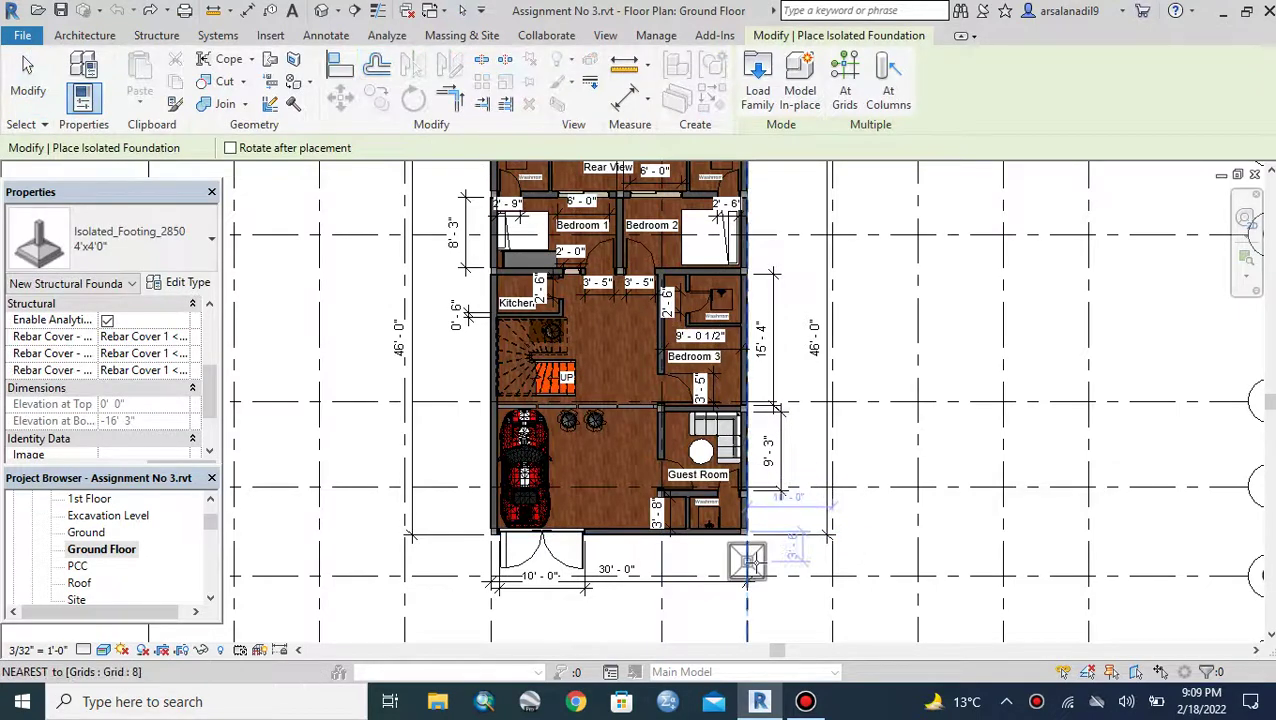
scroll(770, 520, "up", 2)
scroll(725, 440, "up", 2)
scroll(722, 428, "up", 1)
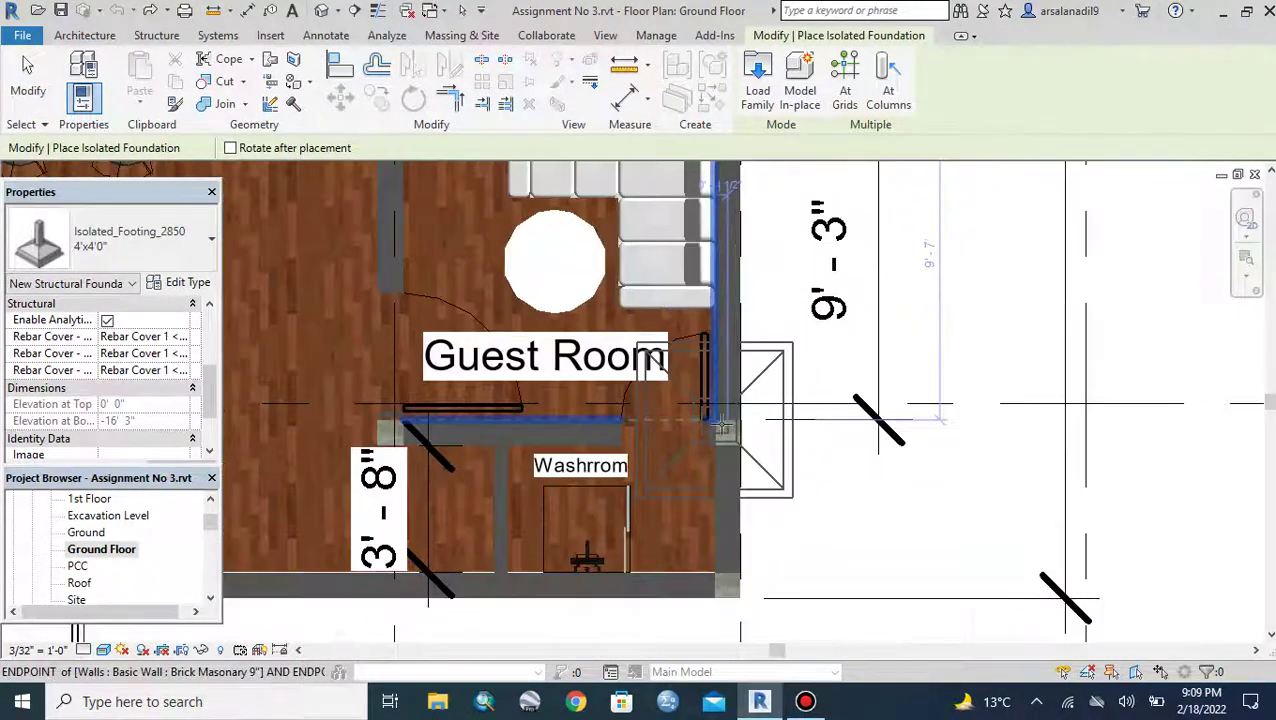
left_click(727, 432)
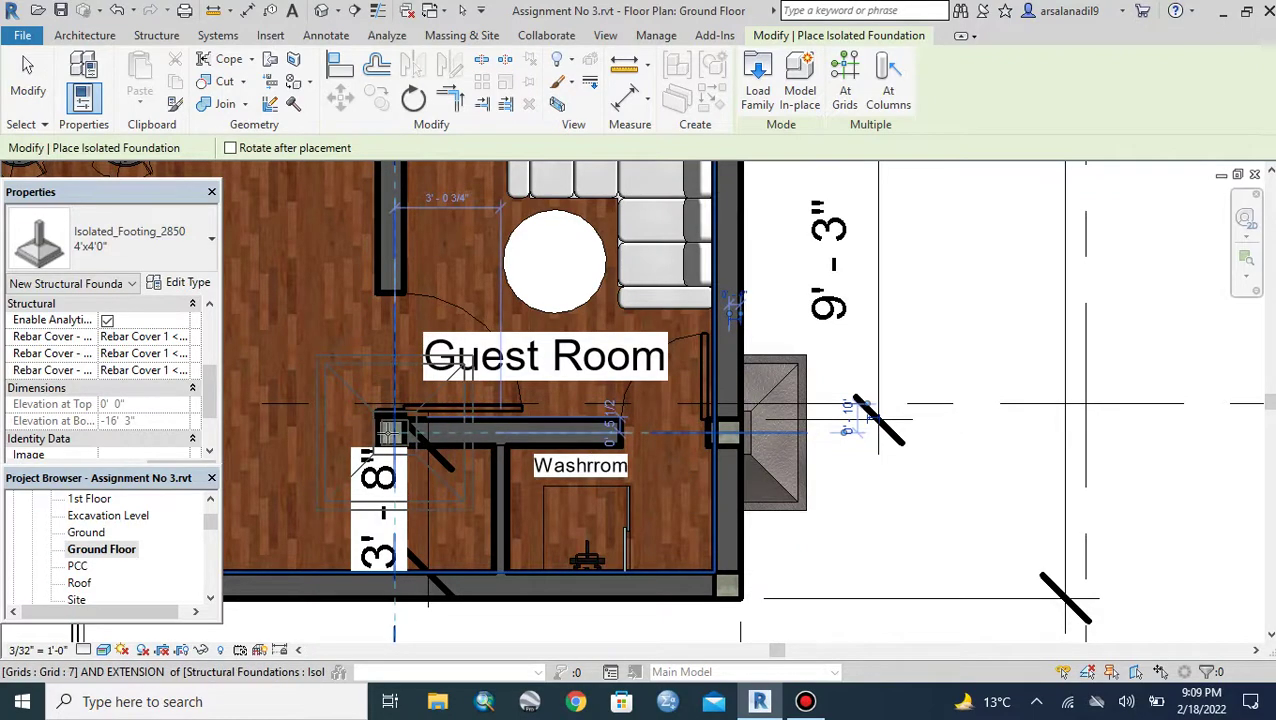
scroll(390, 432, "up", 2)
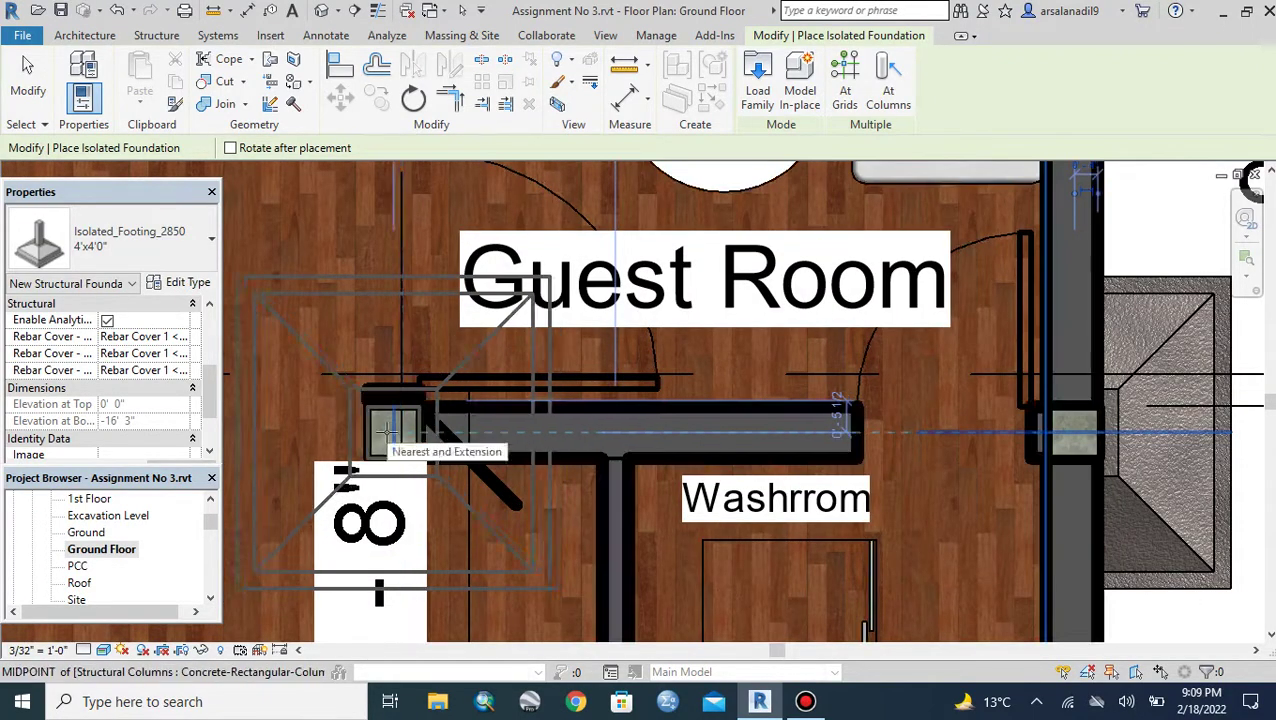
scroll(560, 397, "down", 2)
scroll(594, 397, "down", 1)
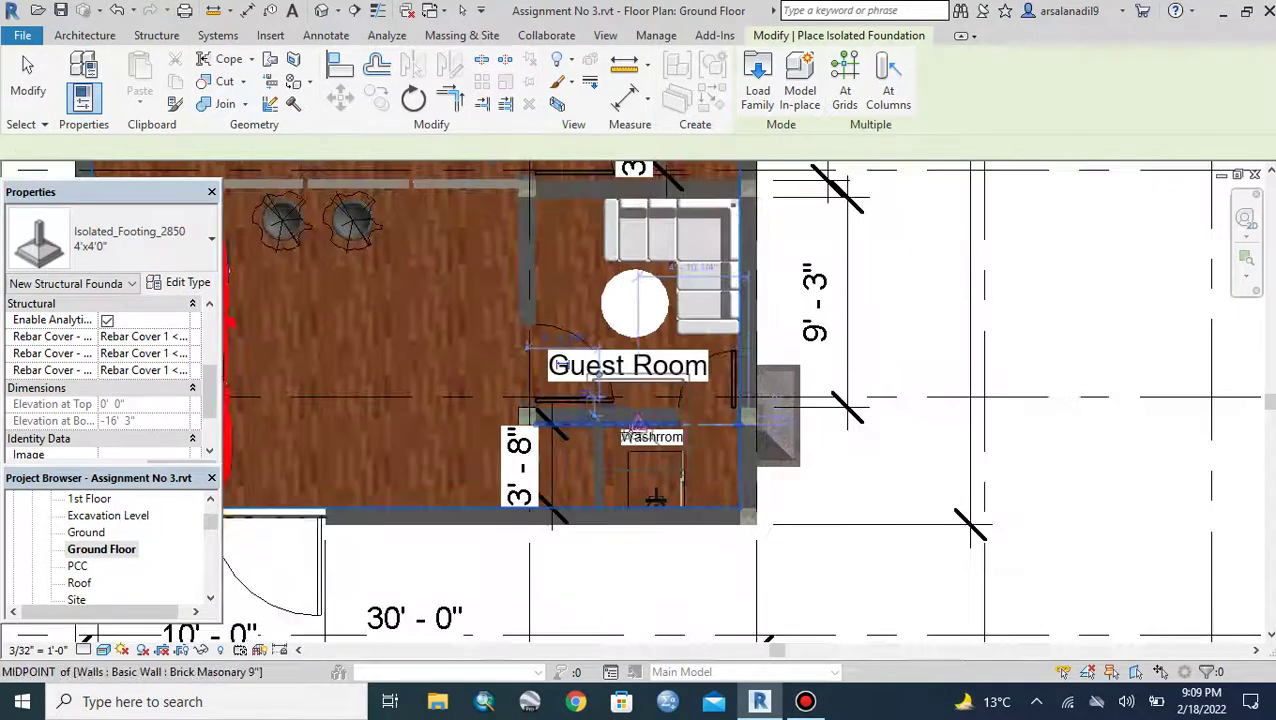
scroll(594, 400, "down", 2)
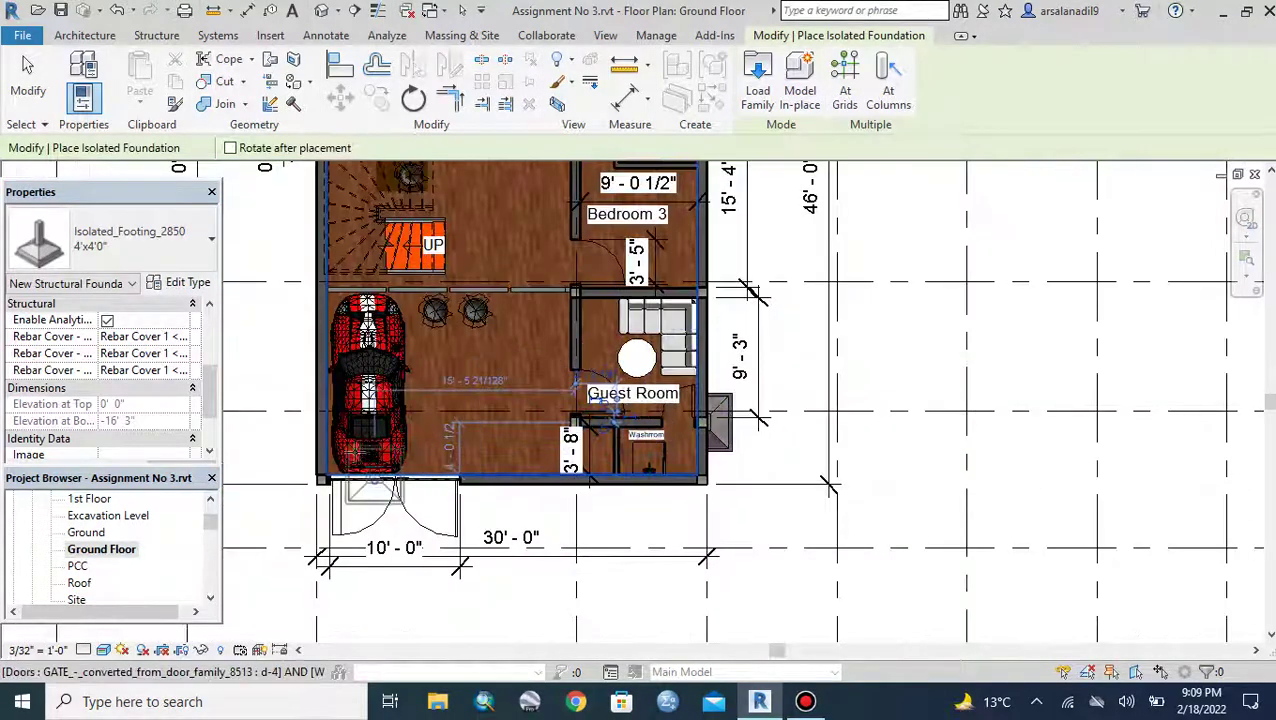
scroll(303, 427, "up", 2)
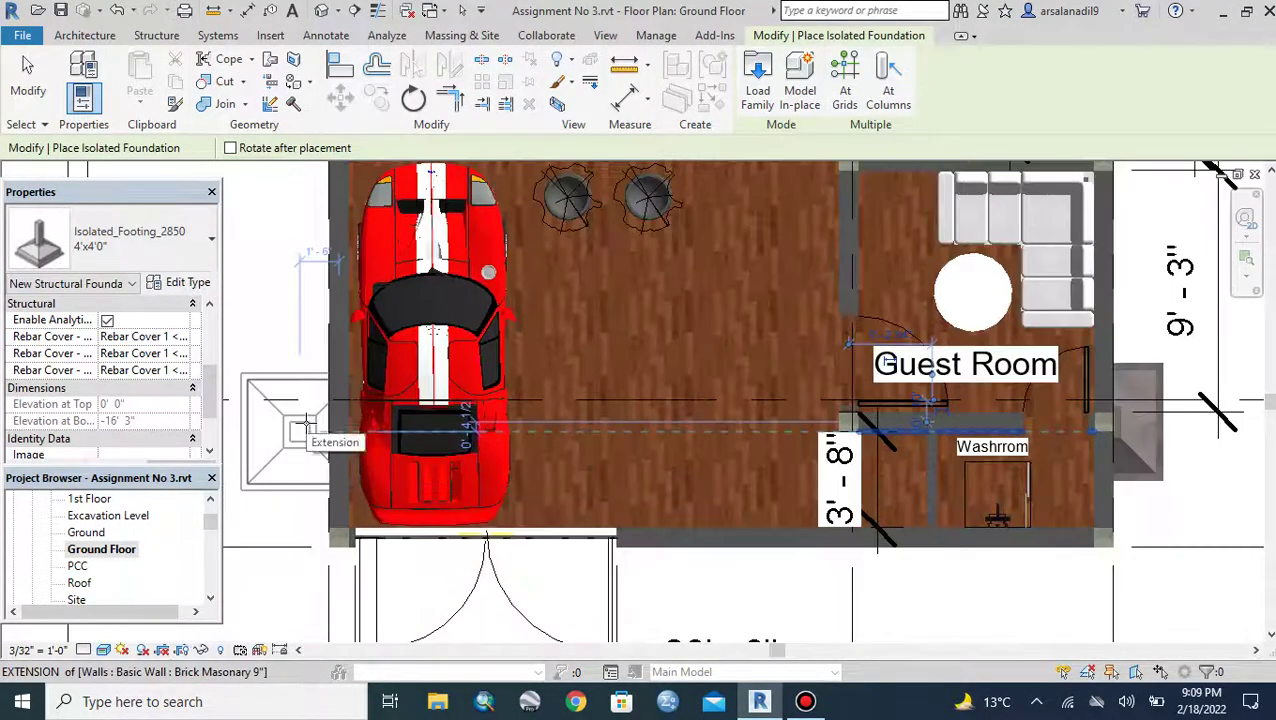
scroll(435, 487, "up", 1)
scroll(435, 487, "down", 3)
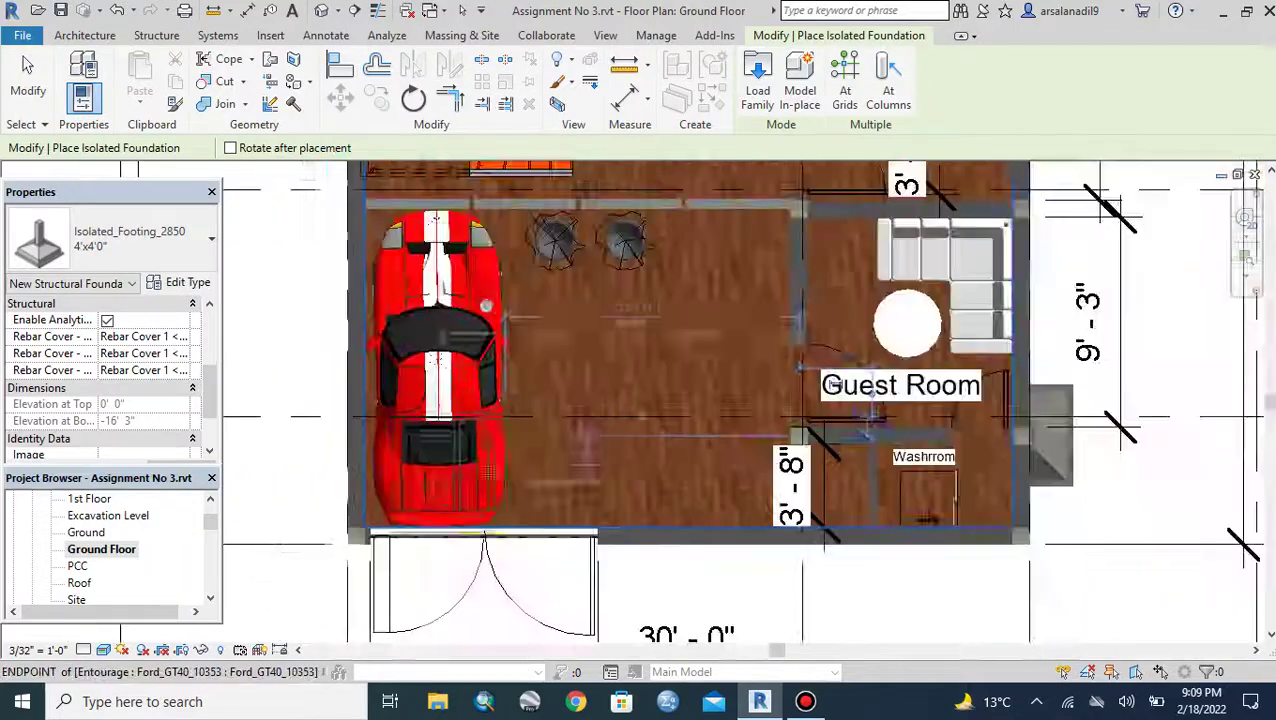
scroll(628, 378, "down", 1)
scroll(708, 305, "up", 2)
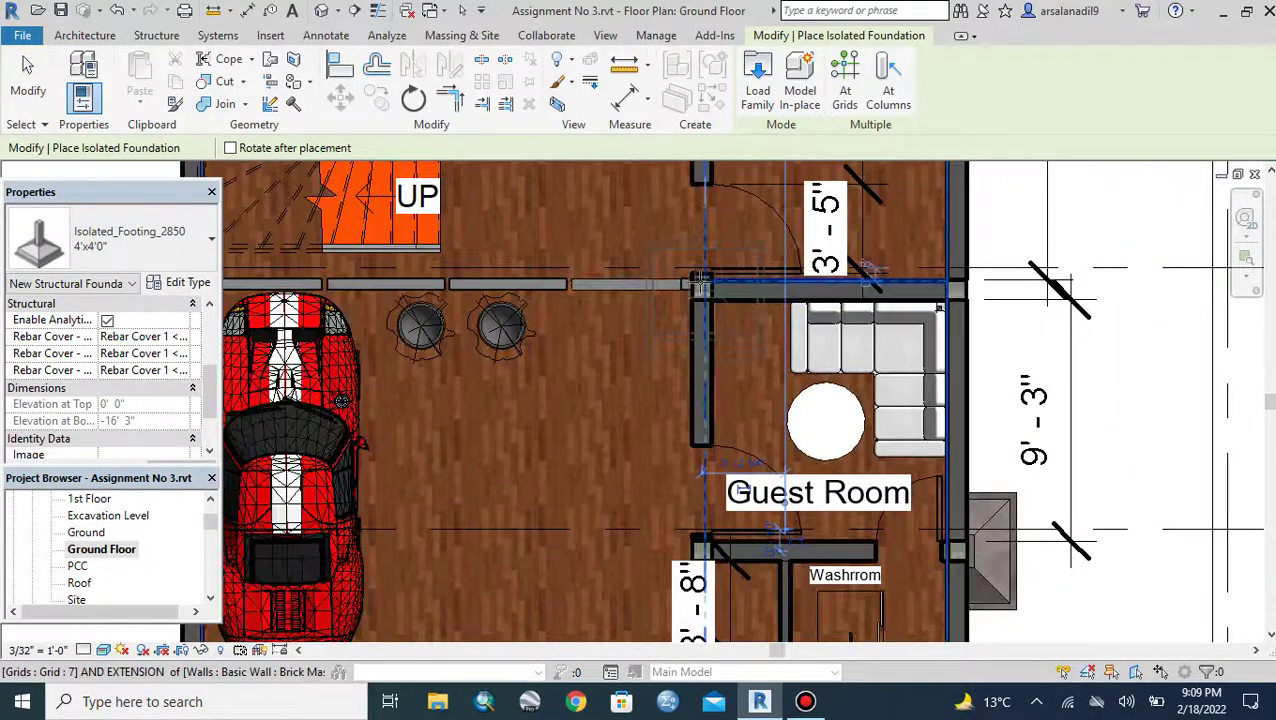
scroll(703, 287, "up", 2)
scroll(700, 290, "up", 1)
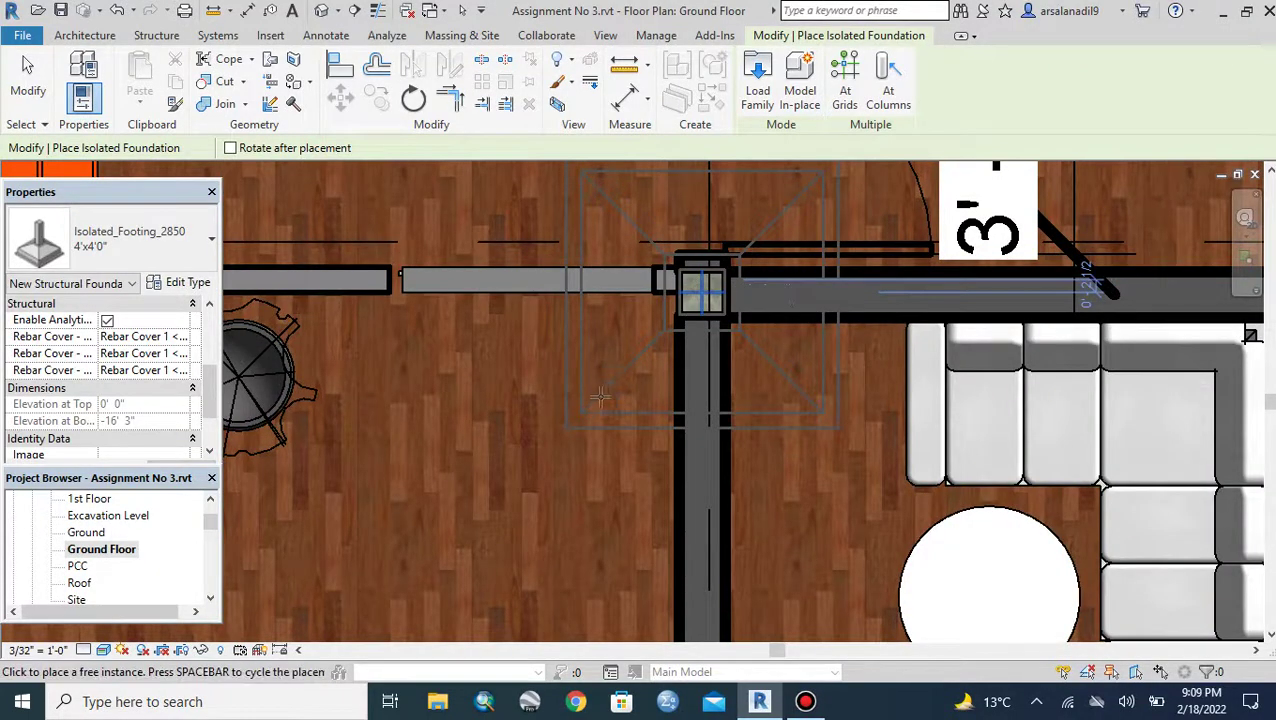
scroll(601, 397, "down", 3)
scroll(605, 394, "down", 1)
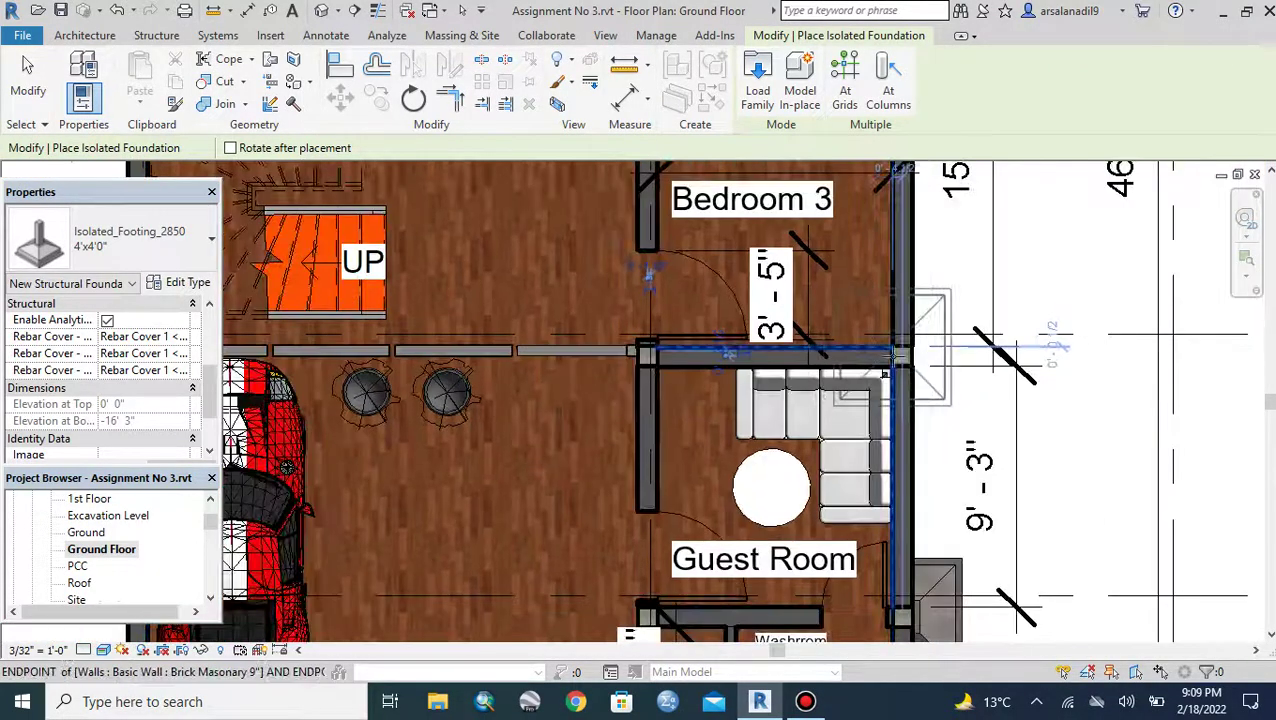
scroll(903, 356, "up", 2)
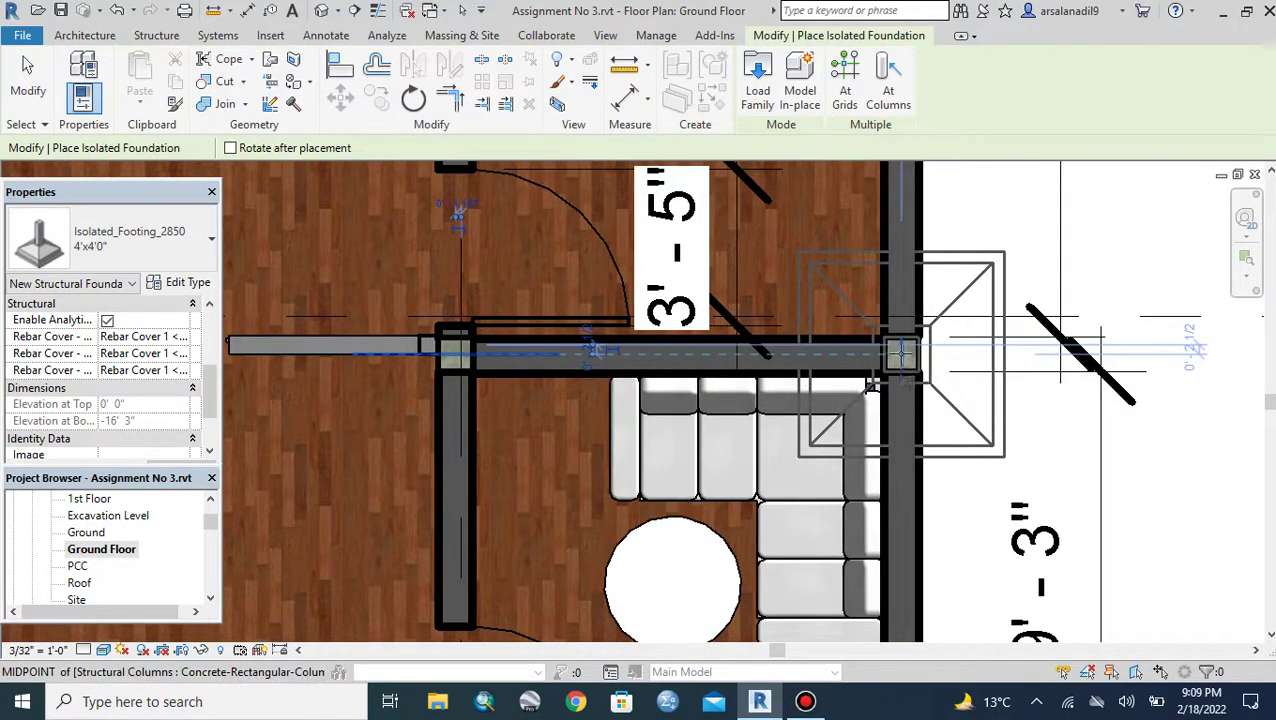
scroll(835, 370, "down", 2)
Step: Place a 4'x4' footing under the column beside the Kitchen
scroll(835, 370, "down", 1)
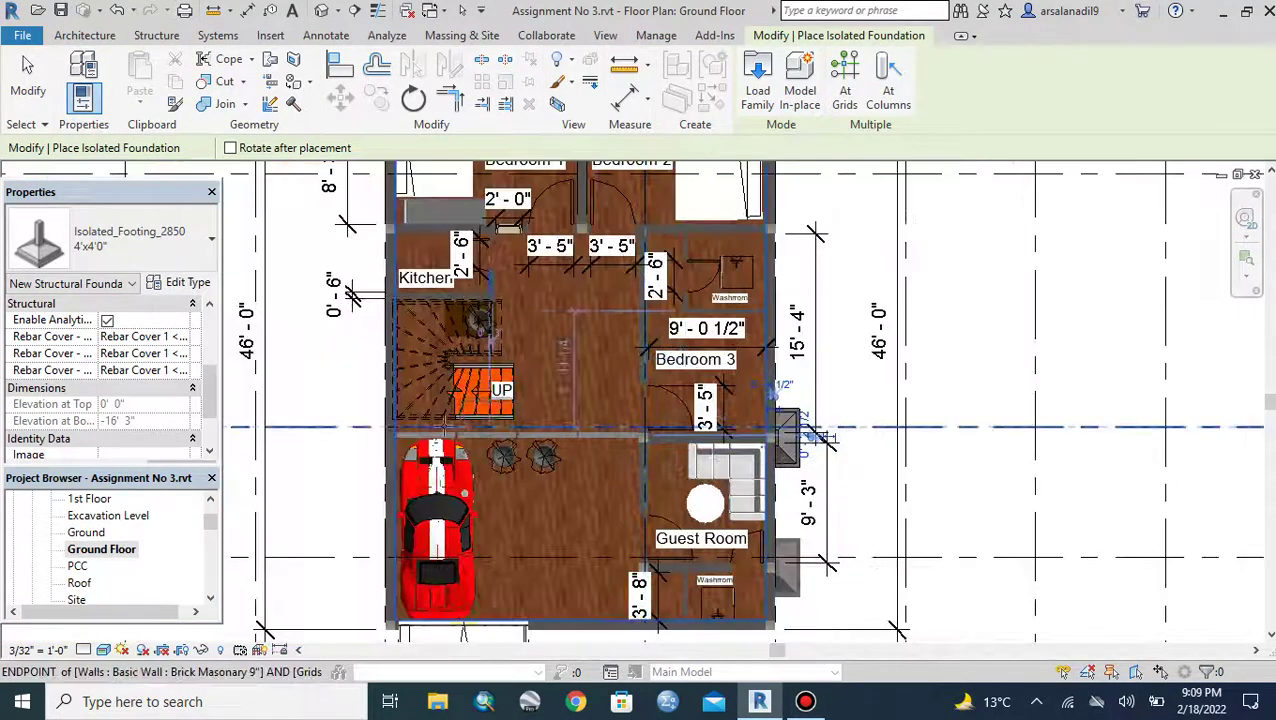
scroll(370, 428, "up", 2)
scroll(370, 440, "up", 3)
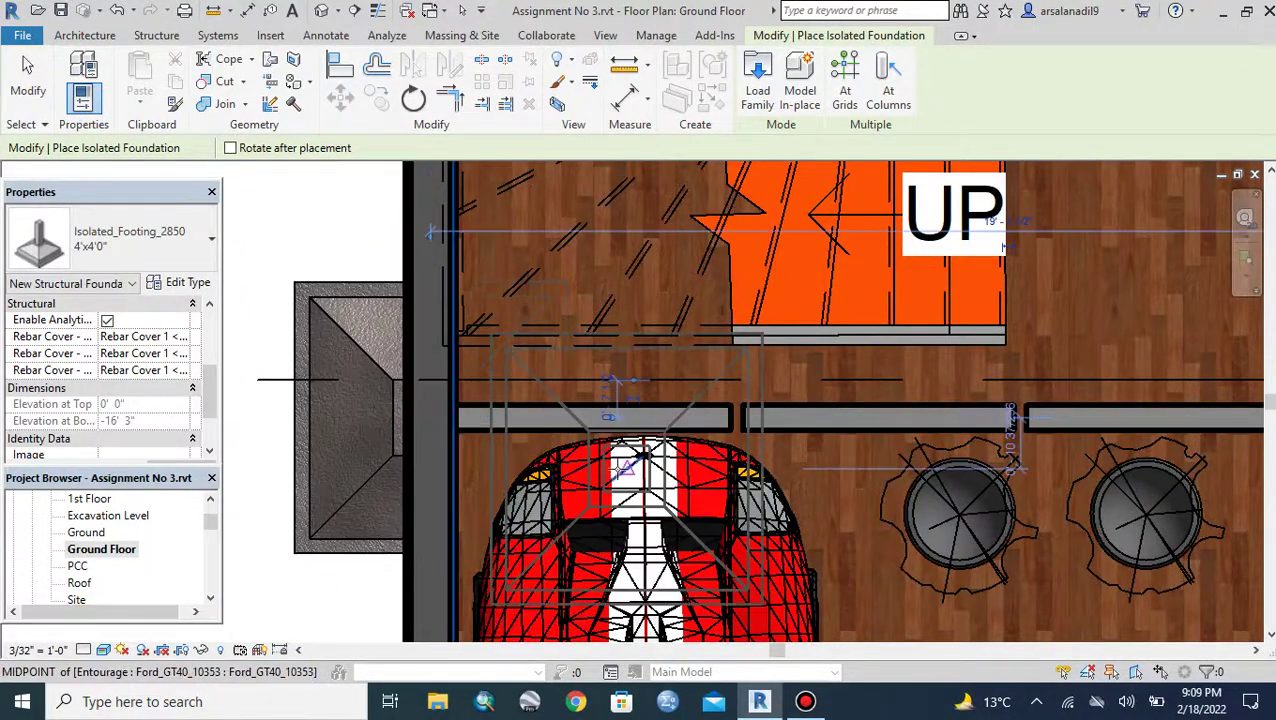
scroll(612, 450, "down", 1)
scroll(612, 445, "down", 1)
scroll(612, 440, "down", 1)
scroll(600, 330, "up", 1)
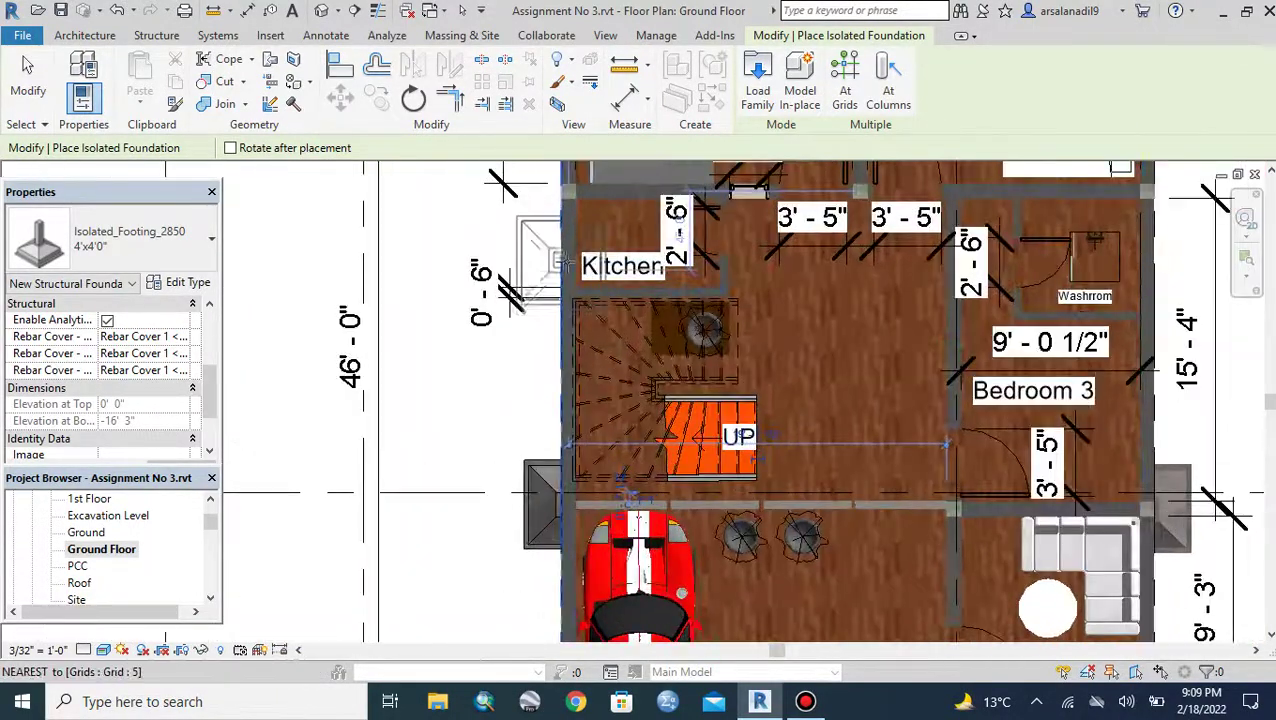
scroll(565, 280, "up", 2)
scroll(600, 300, "down", 1)
scroll(640, 340, "down", 2)
scroll(620, 340, "up", 1)
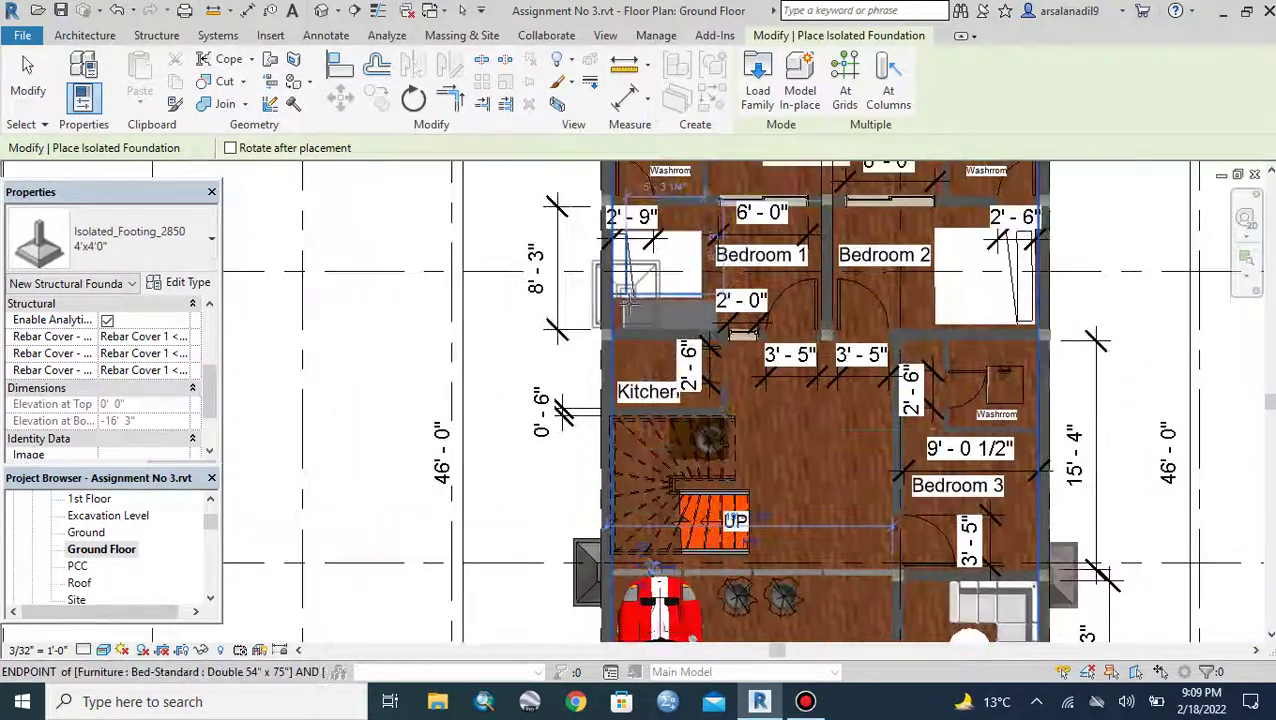
scroll(590, 355, "up", 3)
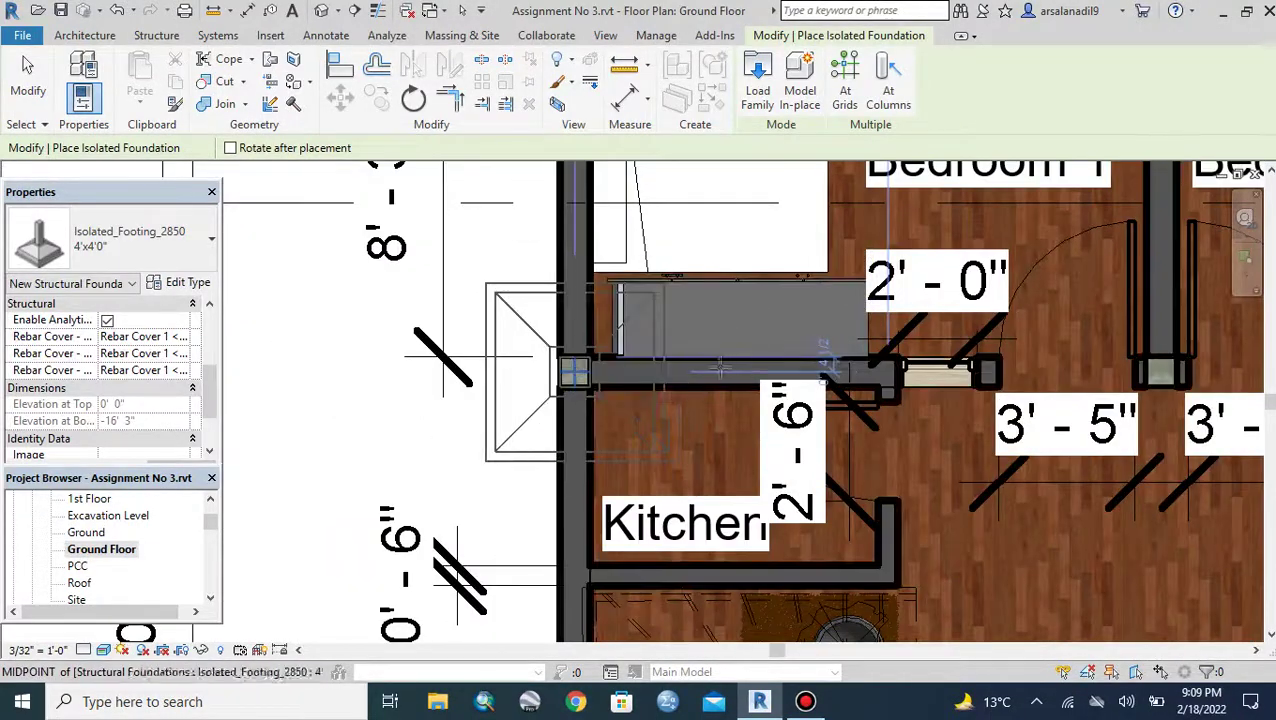
left_click(575, 372)
Step: Zoom along the rear and right-hand walls to check footings down to the Guest Room corner
scroll(991, 405, "down", 3)
scroll(1040, 390, "up", 1)
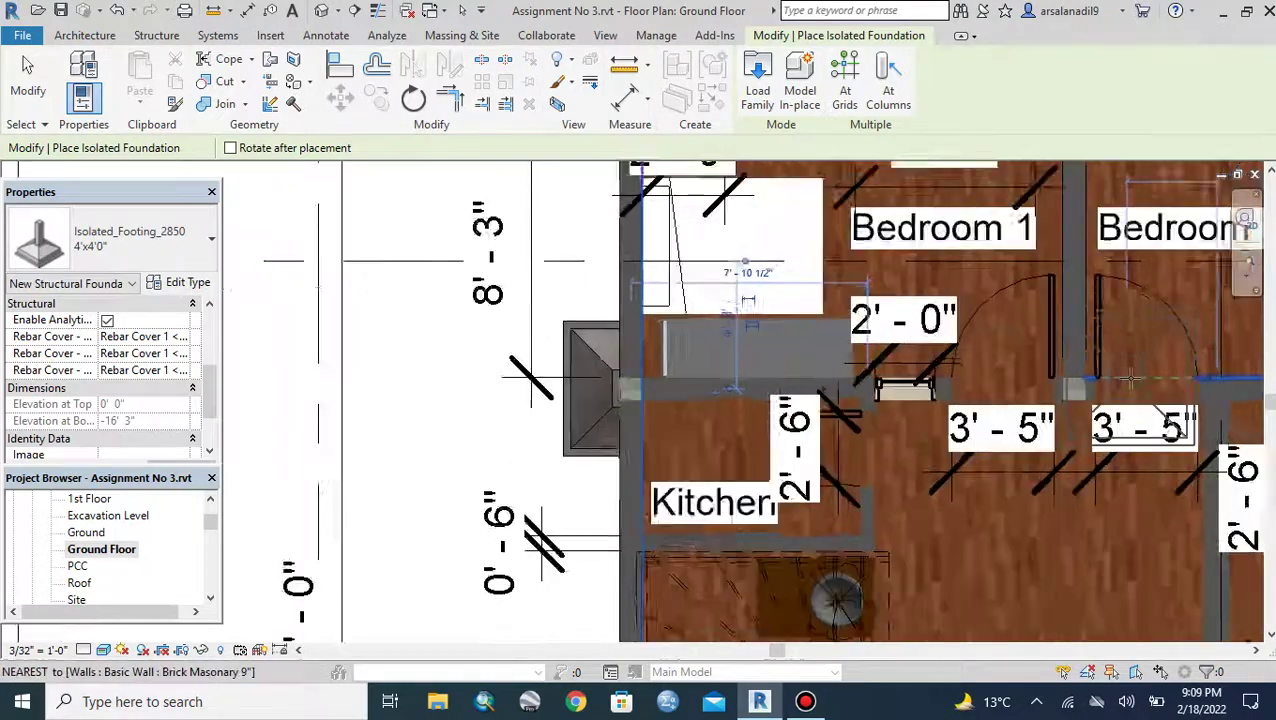
scroll(1080, 375, "up", 1)
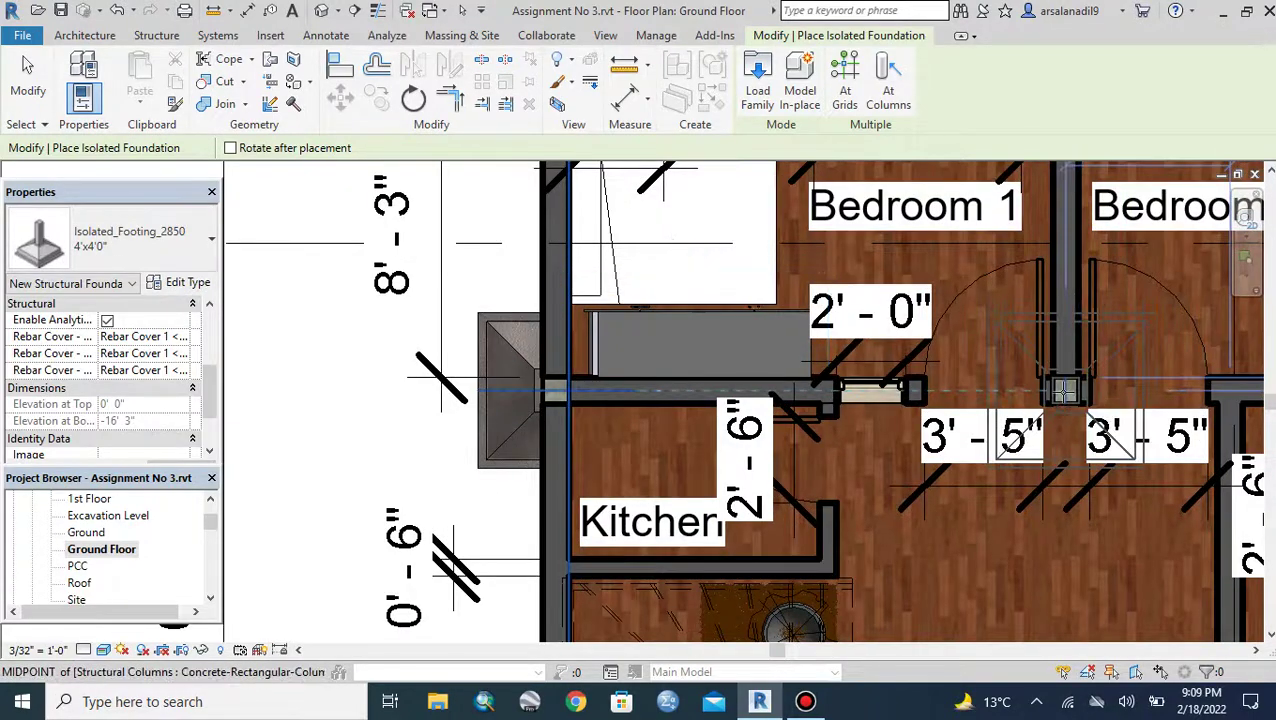
scroll(1070, 385, "down", 2)
scroll(1100, 378, "down", 1)
scroll(1118, 373, "down", 1)
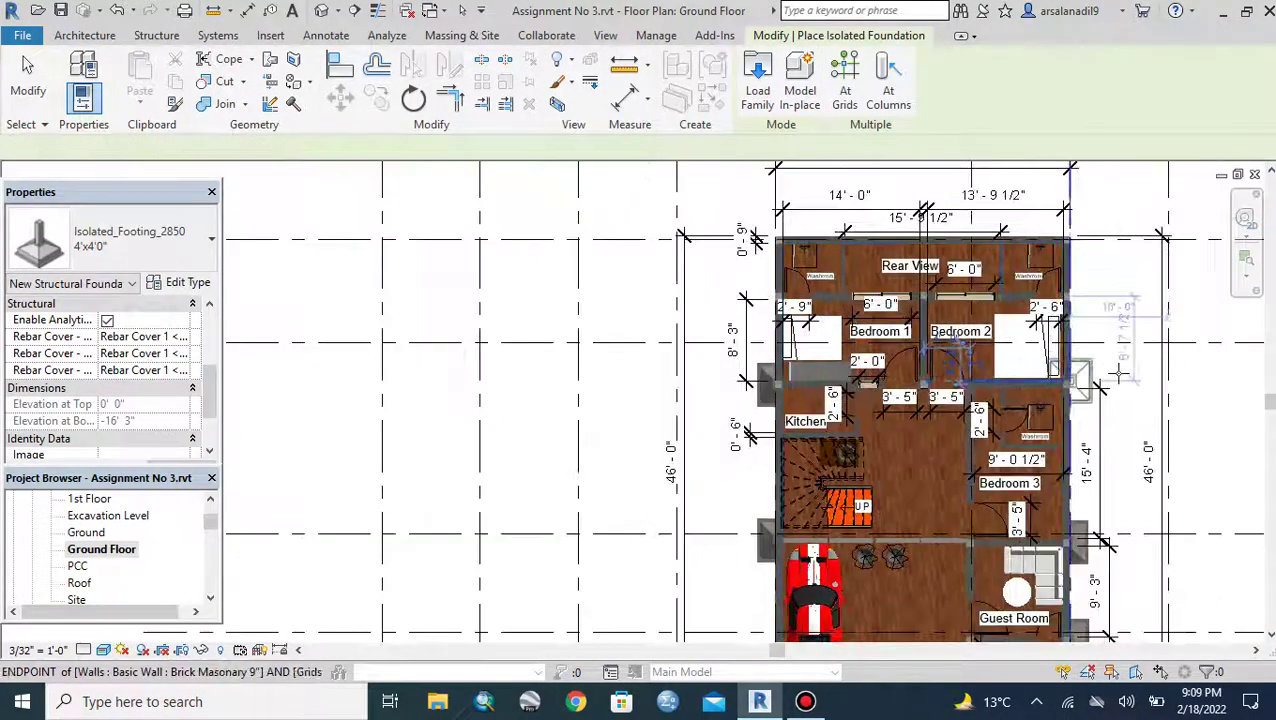
scroll(1118, 373, "up", 2)
scroll(1105, 330, "up", 2)
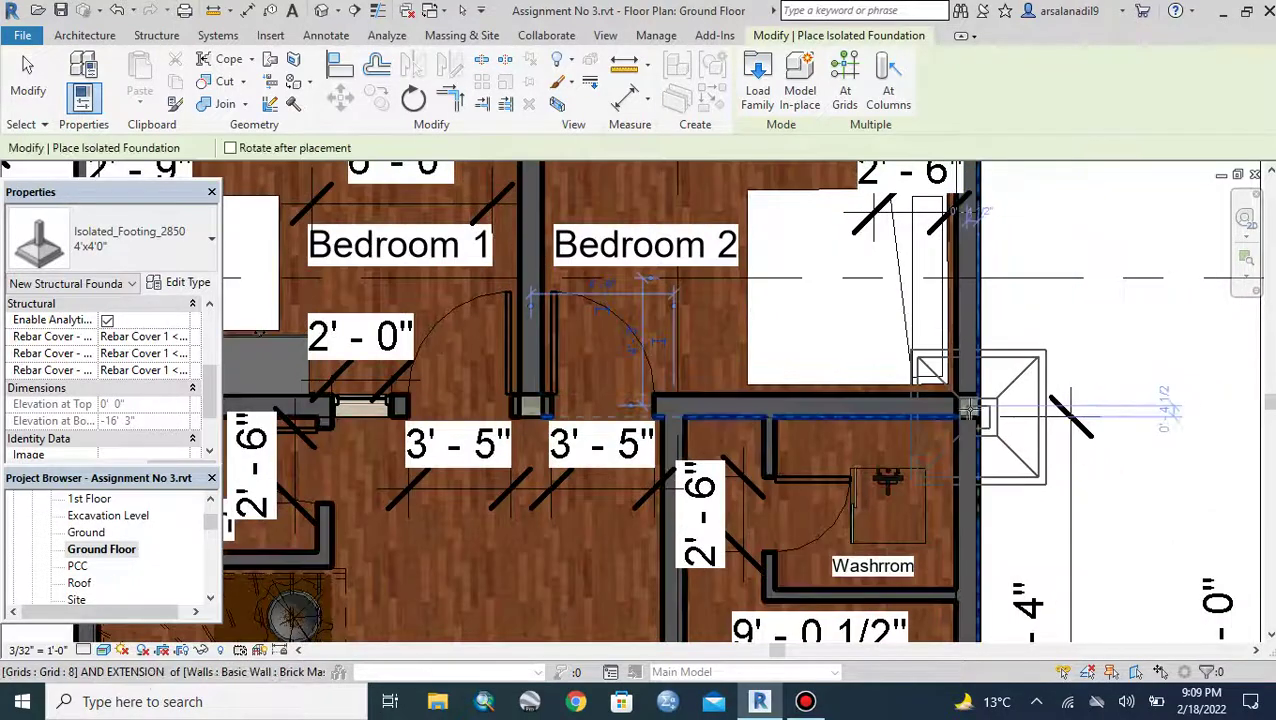
scroll(968, 408, "up", 2)
scroll(966, 403, "up", 1)
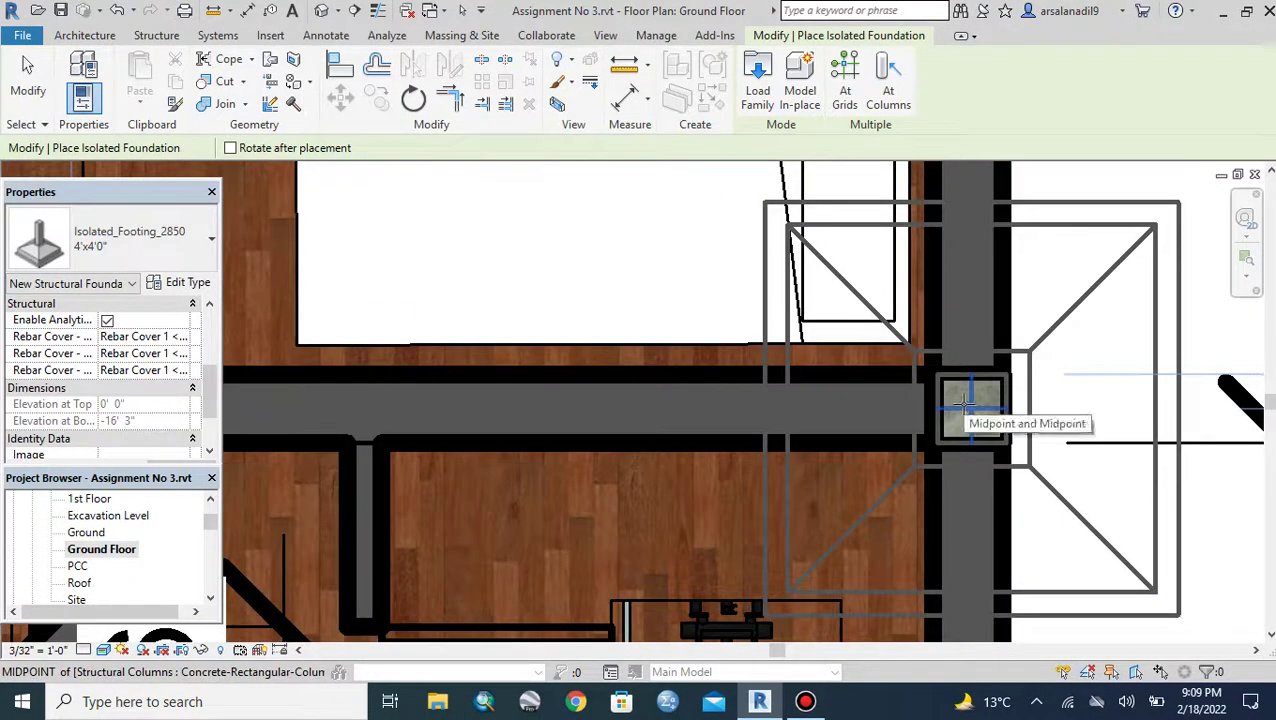
scroll(968, 408, "down", 1)
scroll(930, 395, "down", 2)
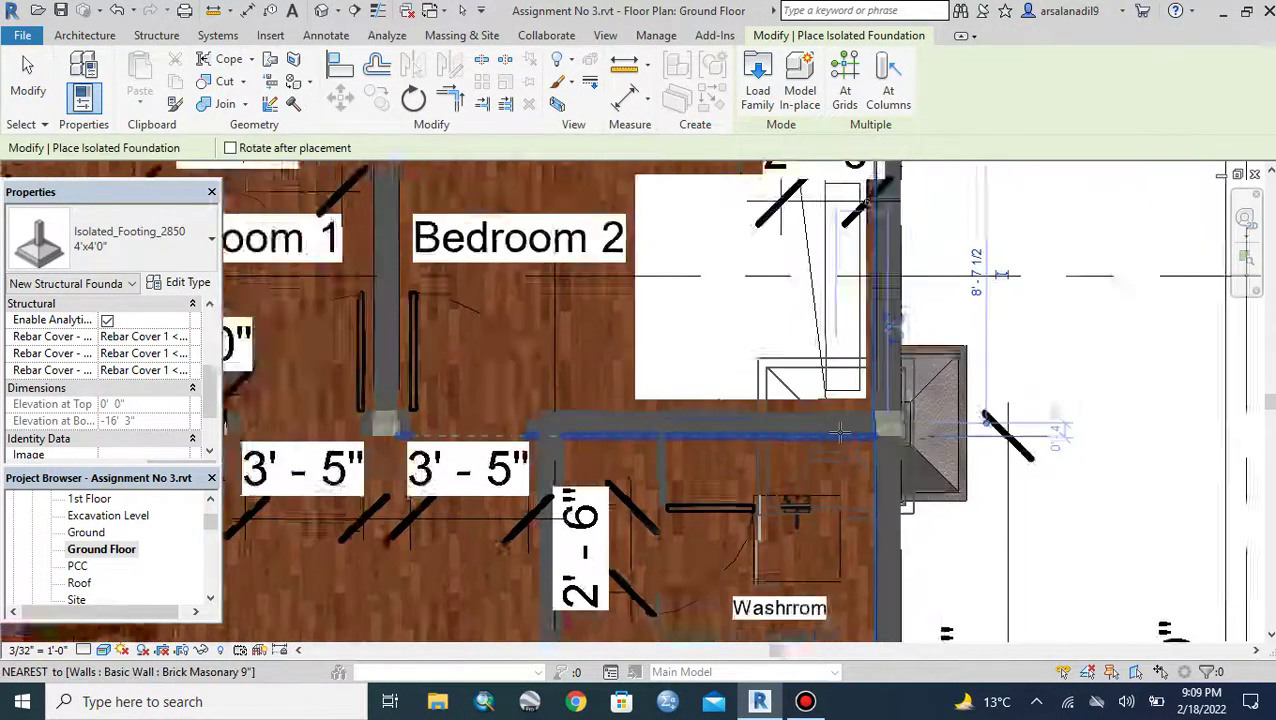
scroll(880, 375, "down", 1)
scroll(878, 215, "up", 2)
scroll(878, 215, "up", 2)
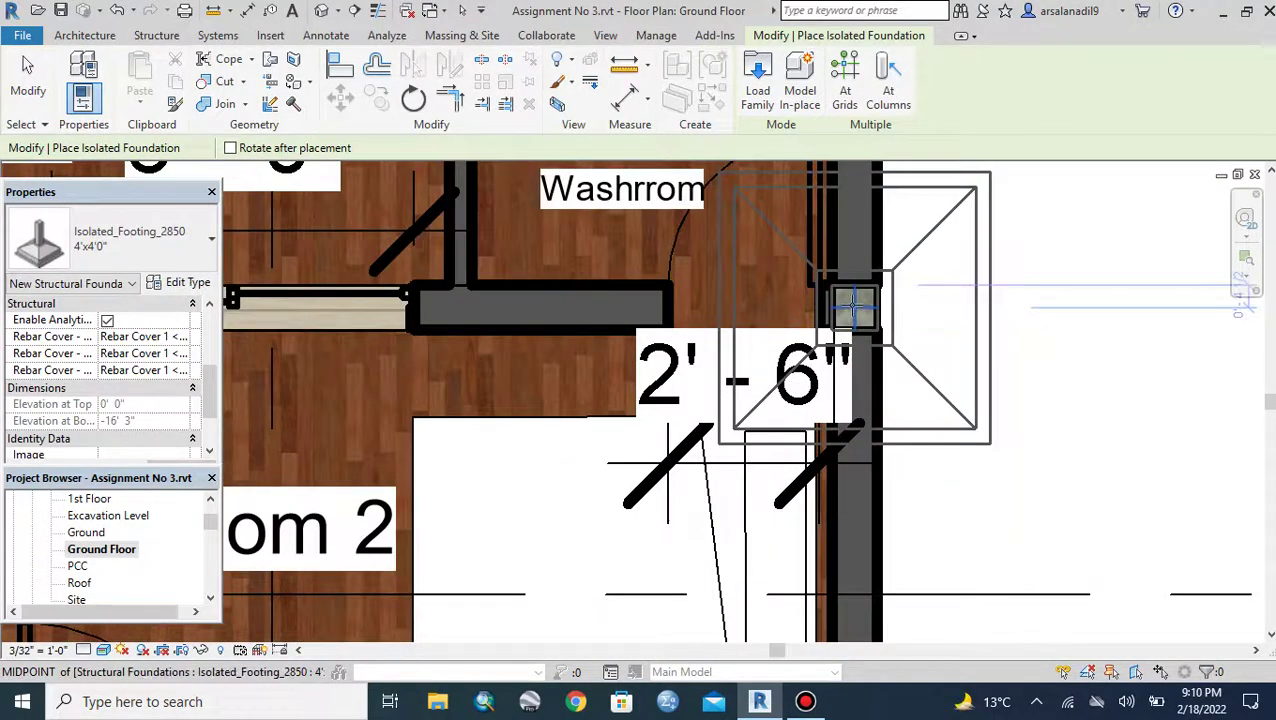
scroll(852, 305, "down", 2)
scroll(700, 330, "down", 2)
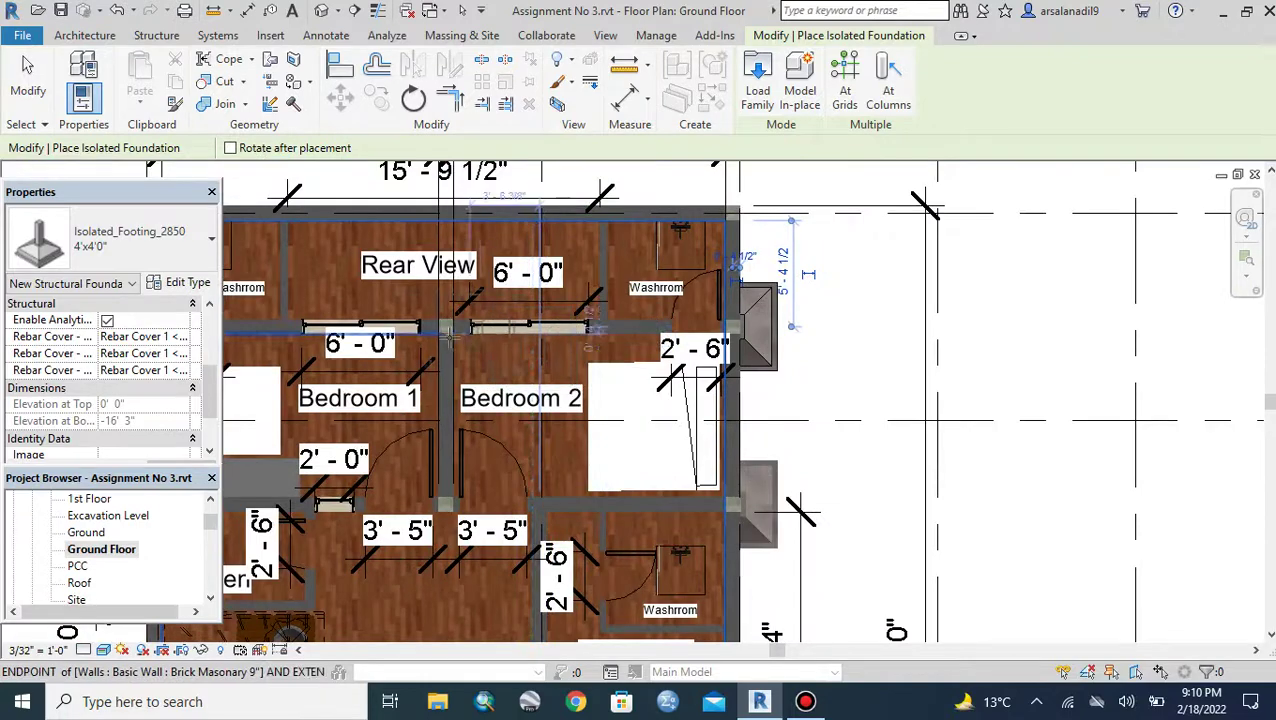
scroll(448, 333, "up", 2)
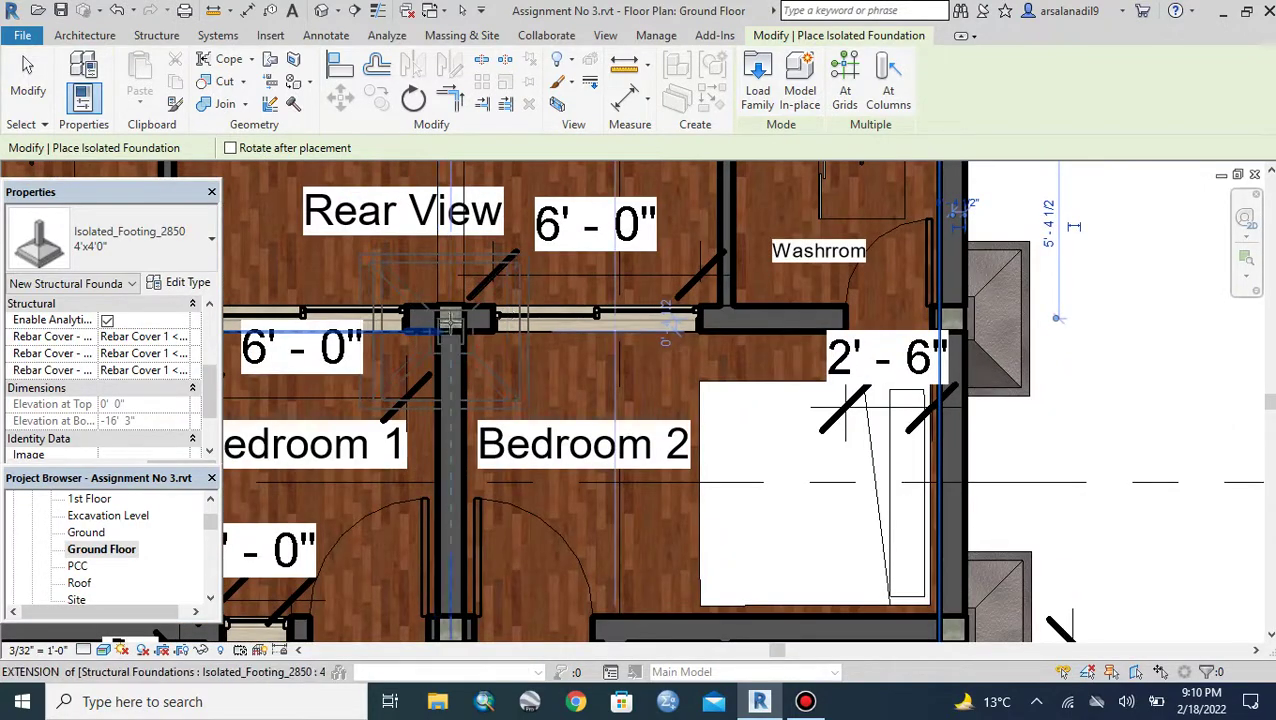
scroll(448, 325, "up", 2)
scroll(448, 320, "up", 1)
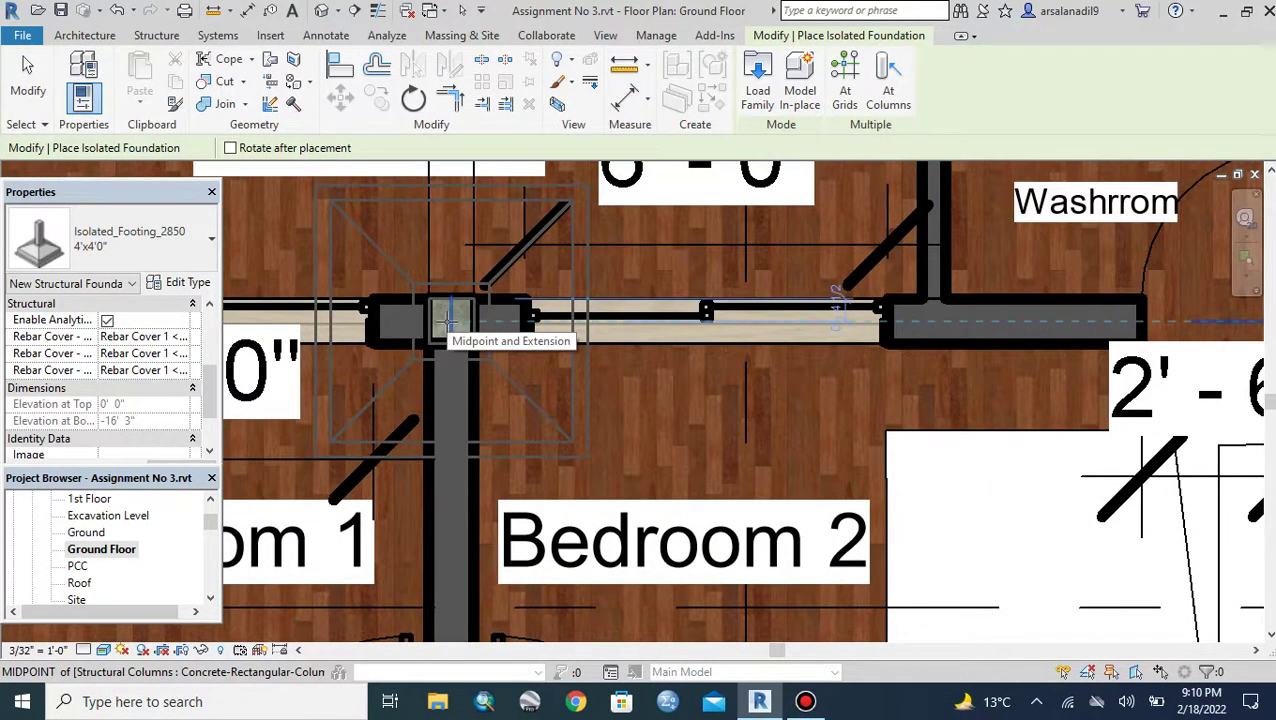
scroll(740, 320, "down", 2)
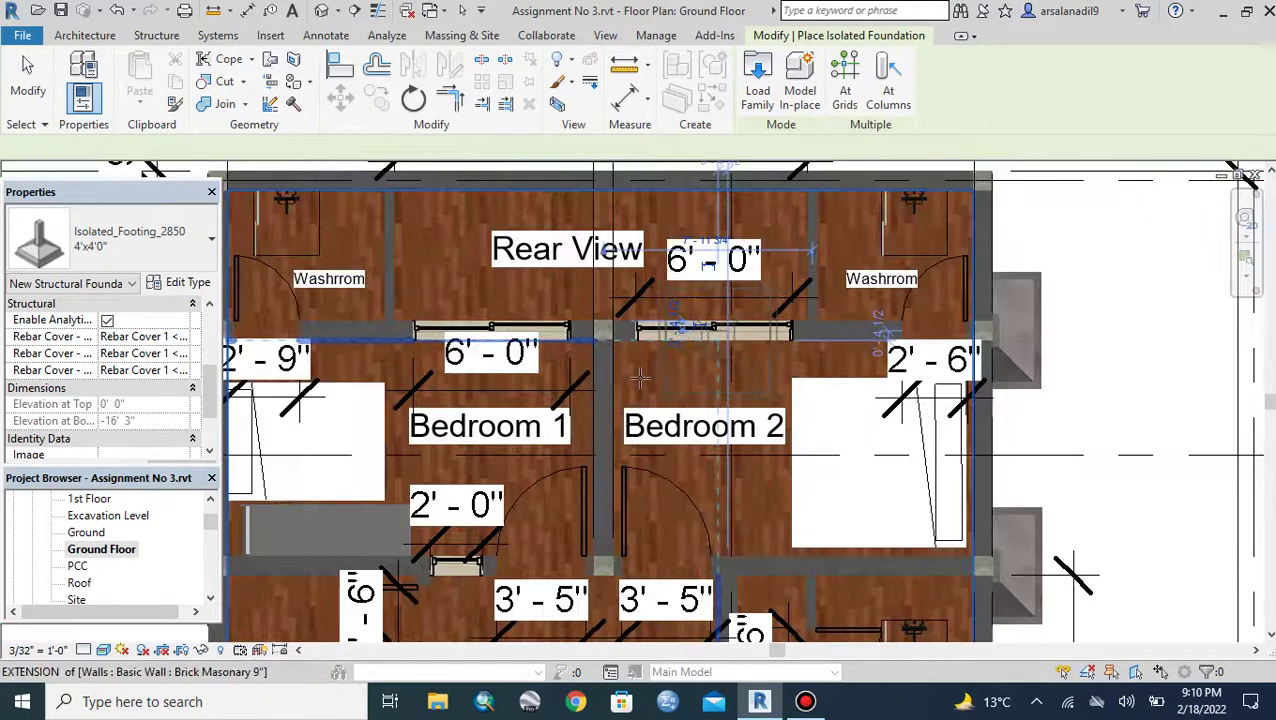
scroll(640, 380, "down", 1)
scroll(330, 345, "up", 2)
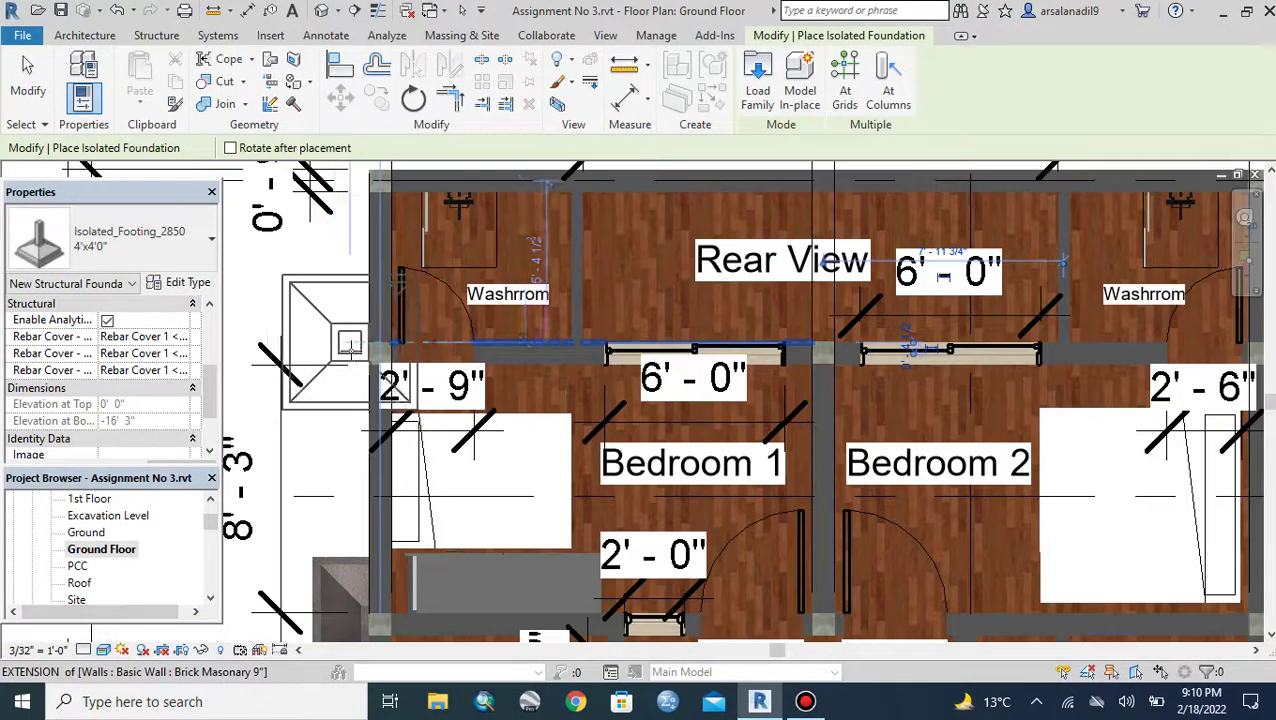
scroll(368, 345, "up", 2)
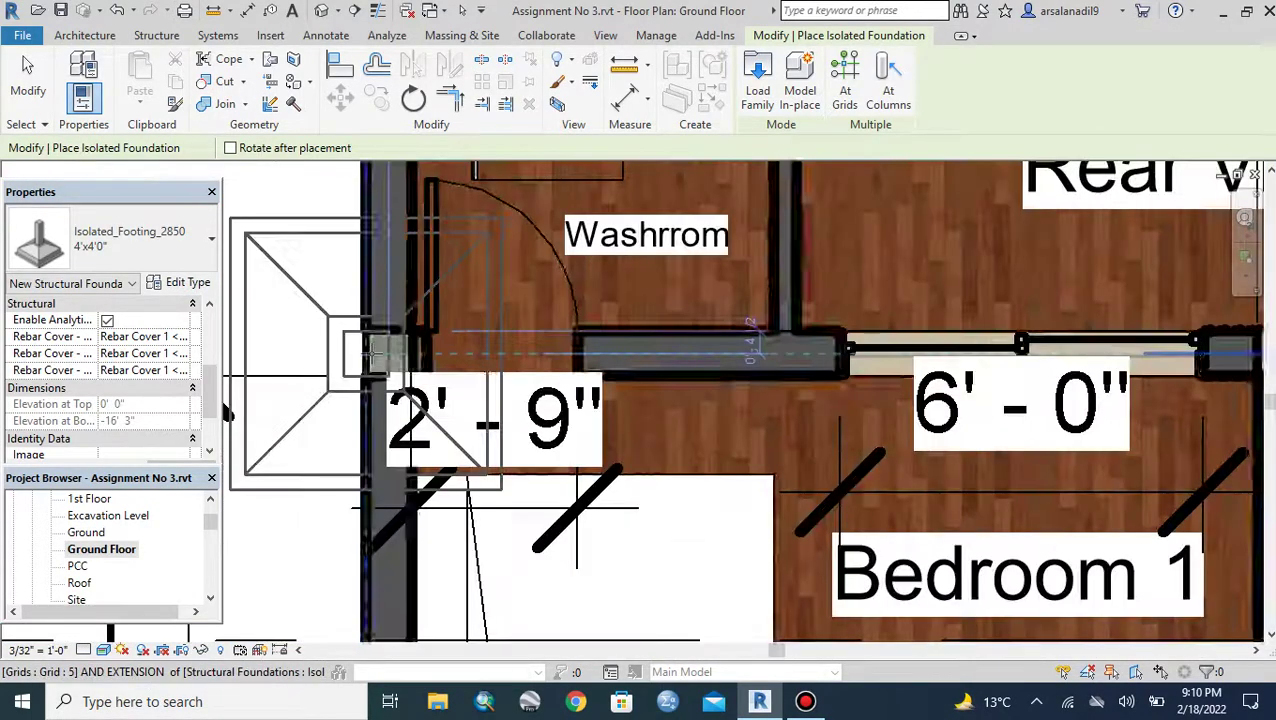
scroll(390, 350, "up", 2)
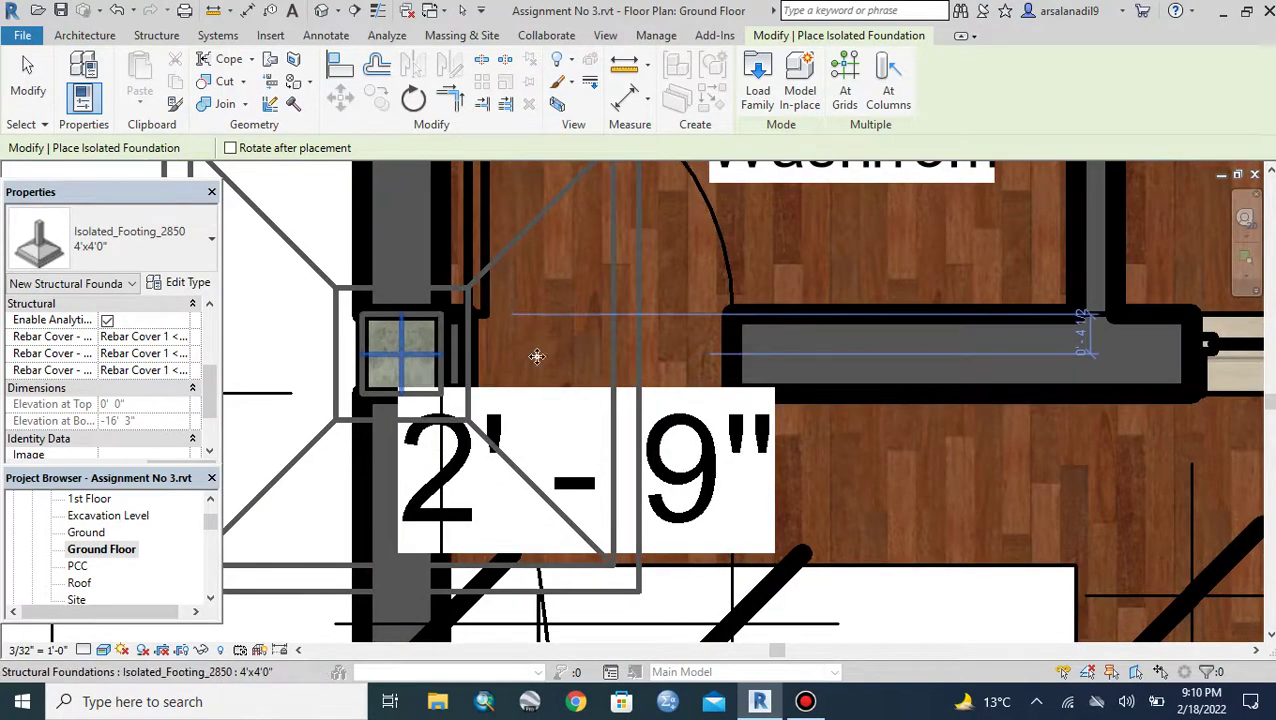
scroll(520, 330, "down", 3)
scroll(515, 290, "down", 2)
scroll(515, 260, "down", 2)
scroll(515, 242, "up", 2)
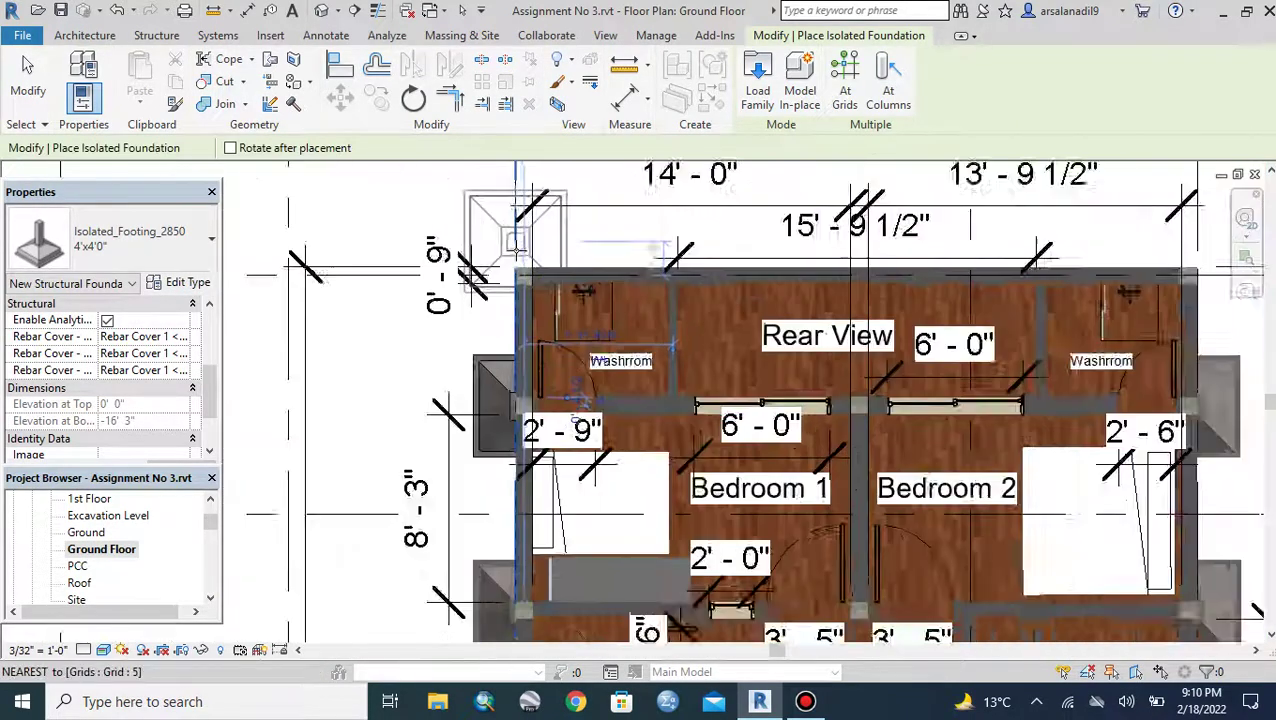
scroll(515, 242, "up", 4)
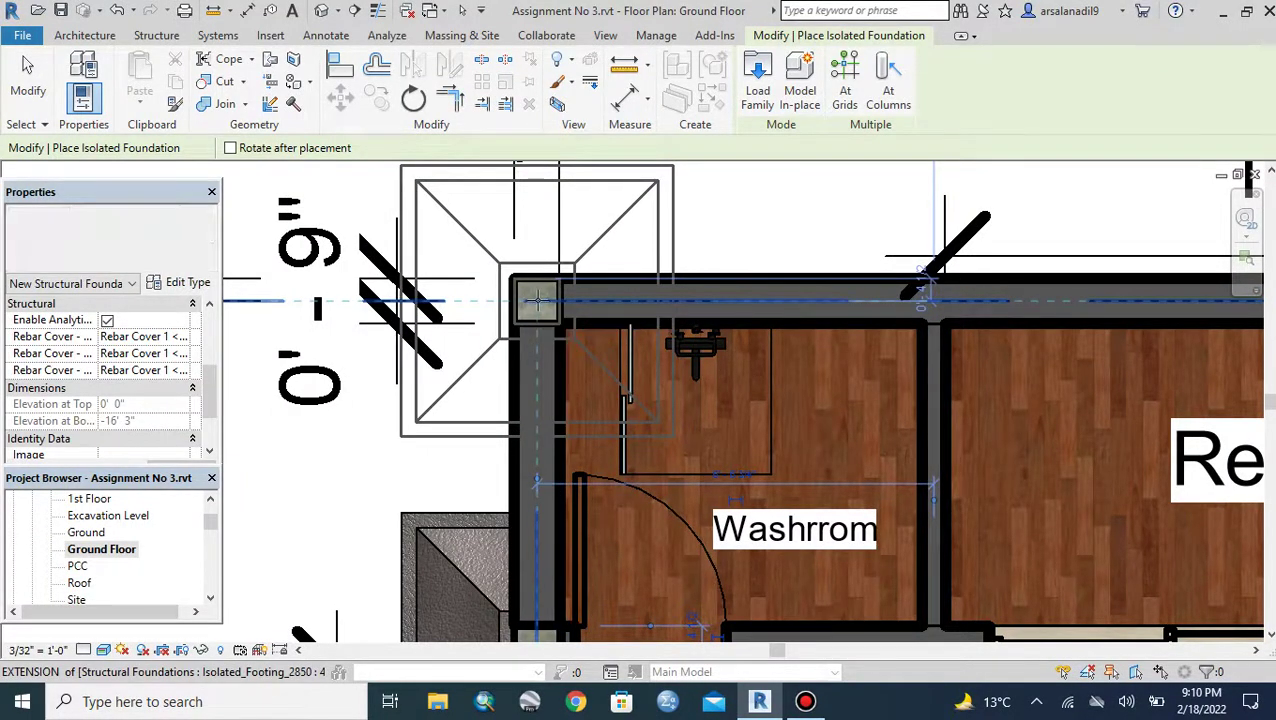
scroll(650, 305, "down", 2)
scroll(760, 315, "down", 2)
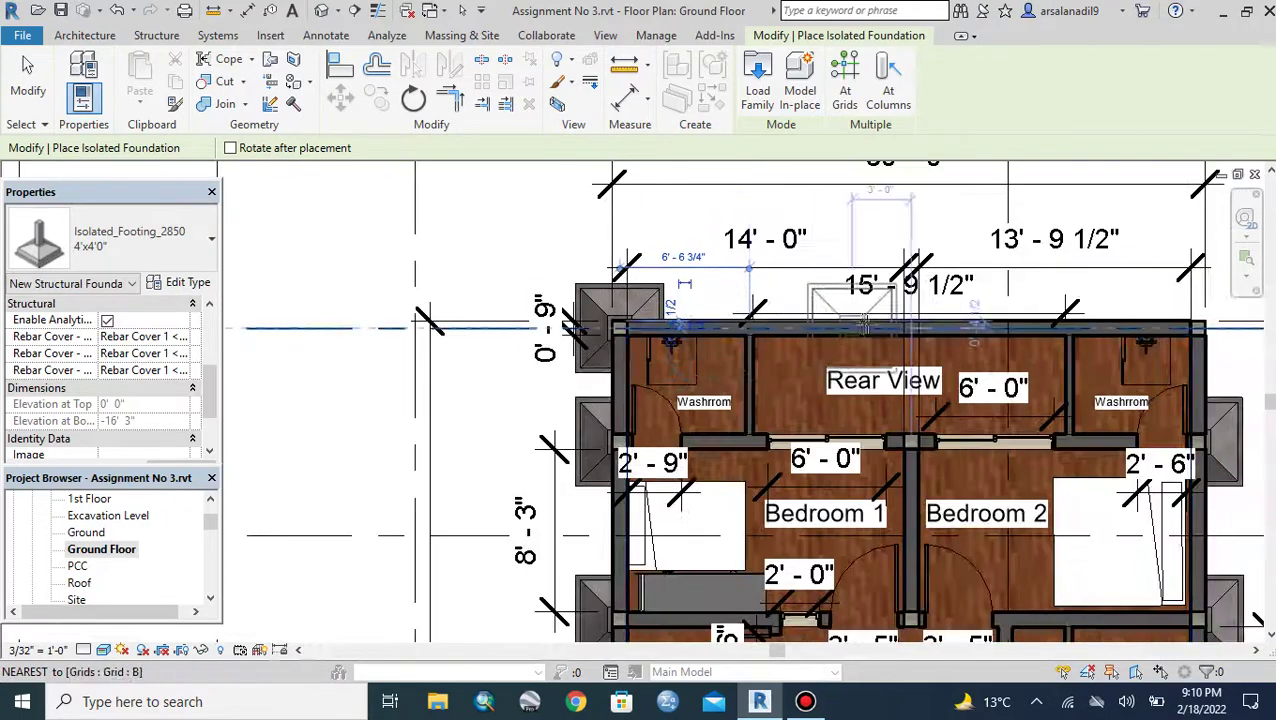
scroll(862, 320, "down", 1)
scroll(1010, 320, "up", 2)
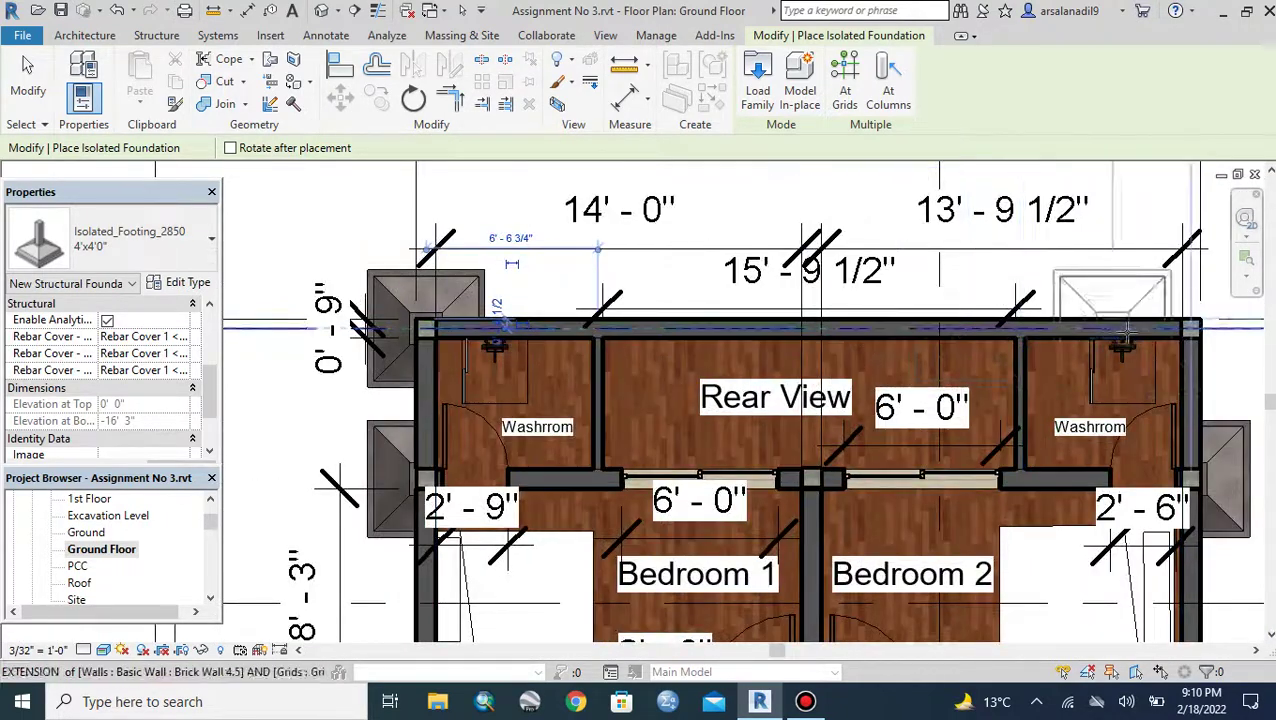
scroll(1126, 334, "up", 1)
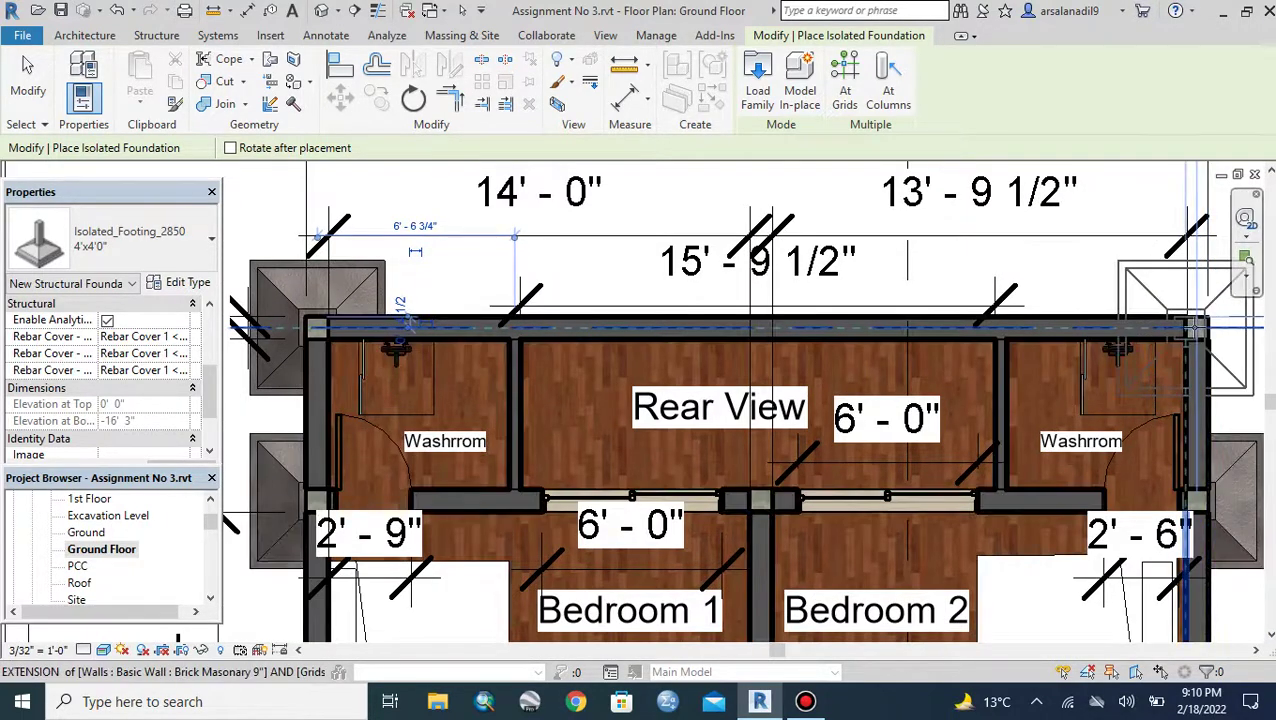
scroll(1196, 330, "up", 2)
scroll(1200, 330, "up", 2)
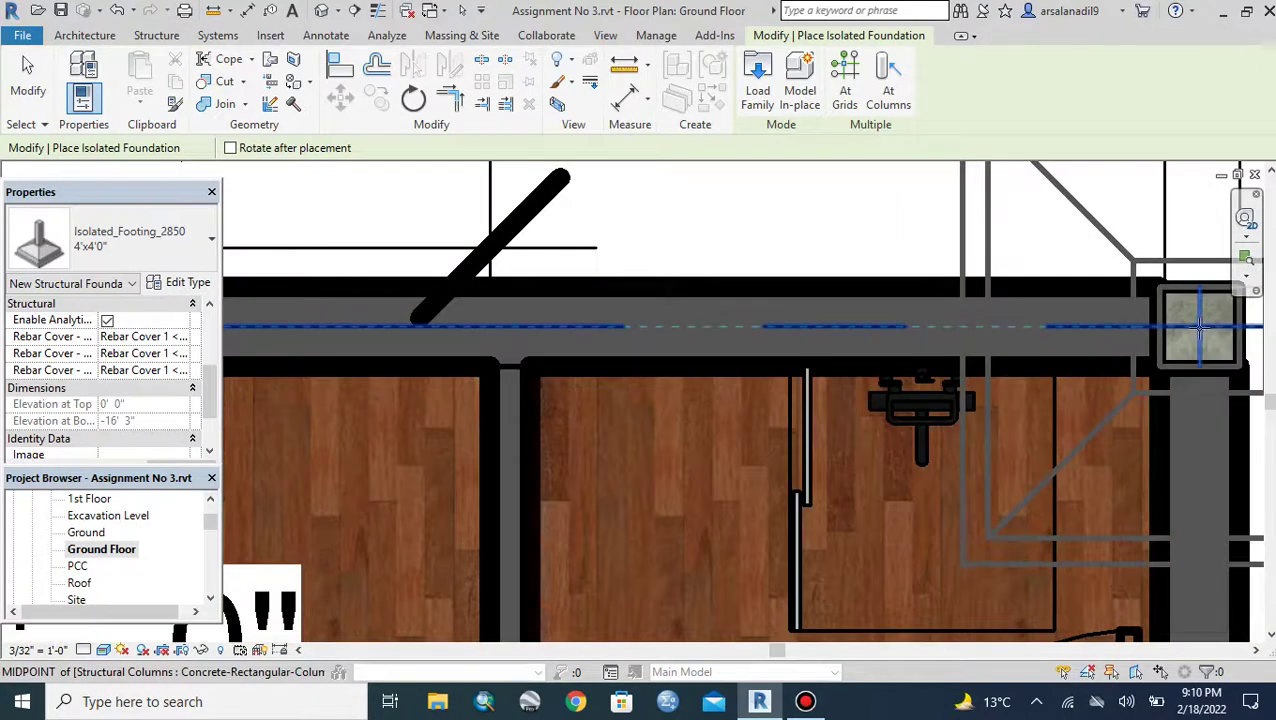
scroll(1190, 330, "down", 2)
scroll(1100, 335, "down", 2)
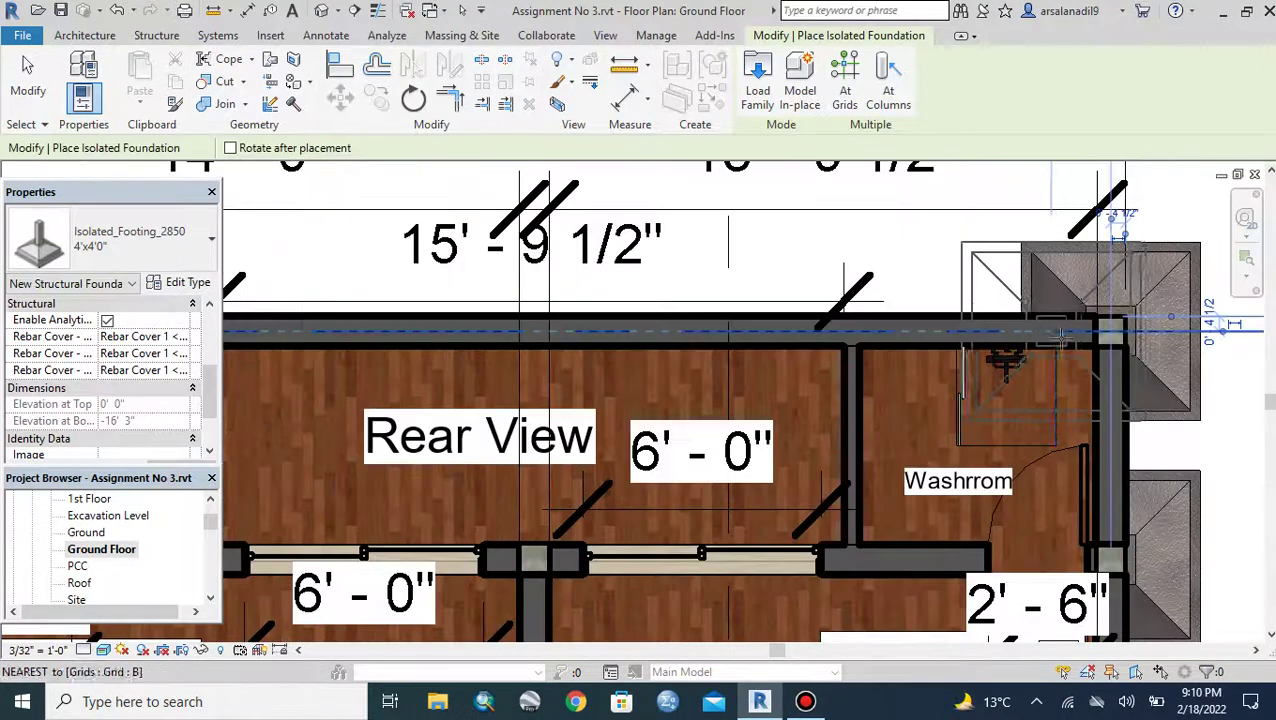
scroll(1062, 337, "down", 1)
scroll(1070, 330, "down", 1)
scroll(1080, 325, "down", 1)
scroll(1092, 316, "down", 1)
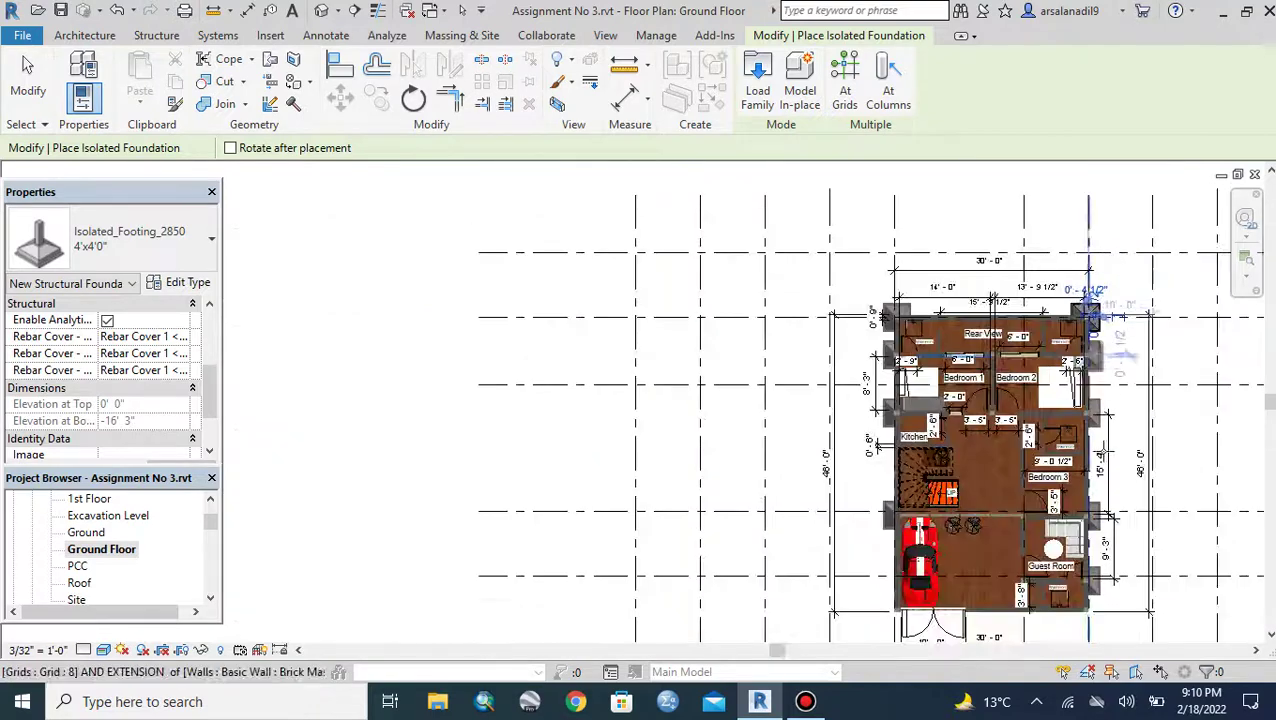
scroll(1090, 330, "up", 2)
scroll(1095, 430, "up", 1)
scroll(1100, 480, "down", 2)
scroll(1085, 570, "up", 2)
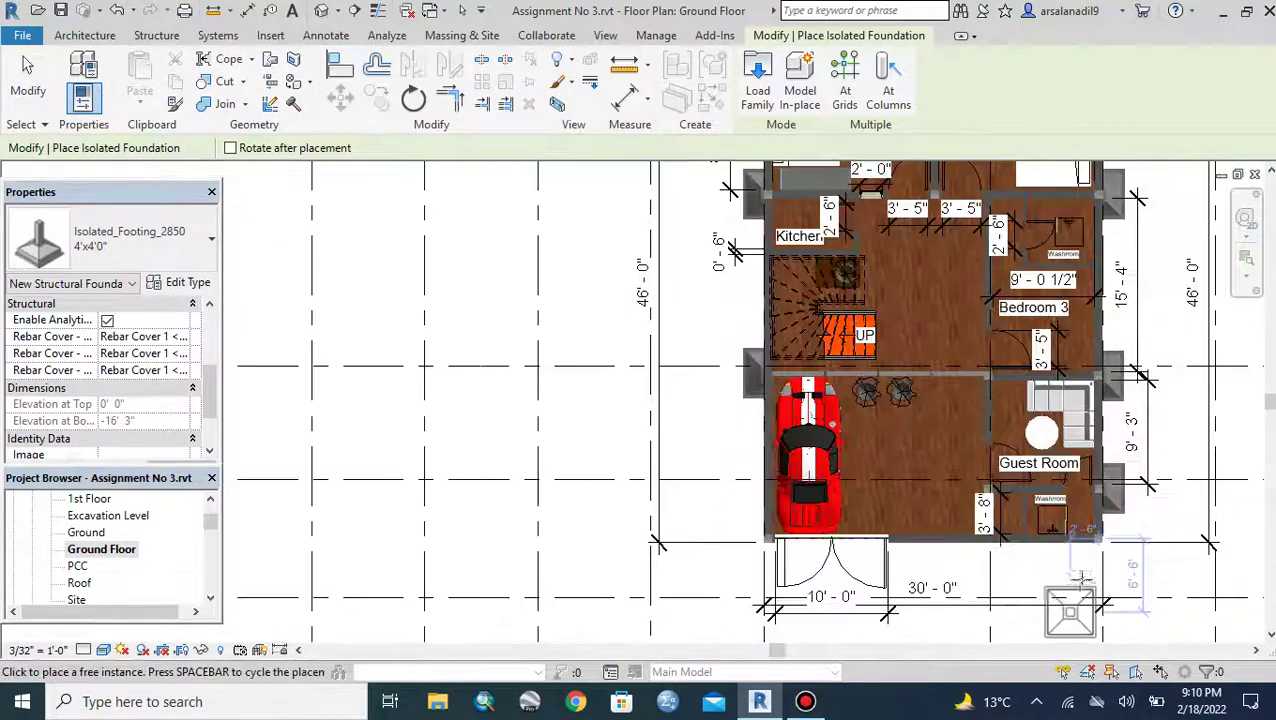
scroll(1082, 570, "up", 2)
scroll(1082, 560, "up", 2)
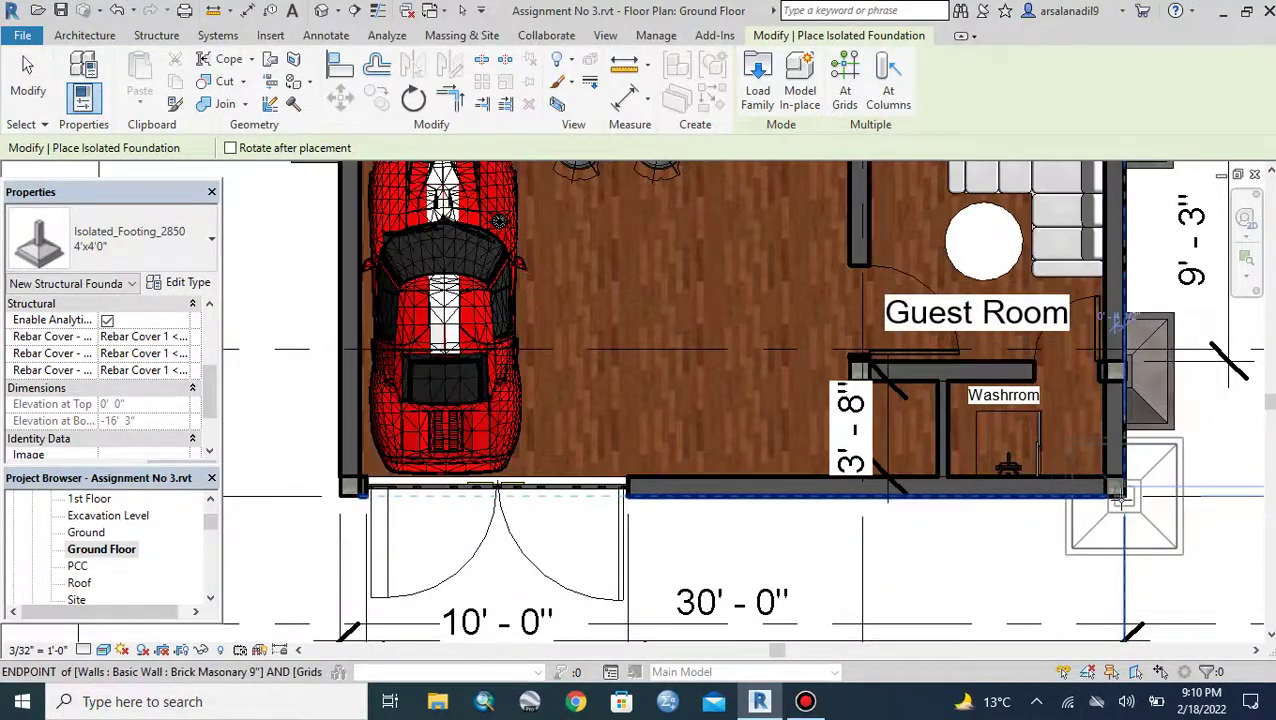
scroll(1110, 482, "up", 2)
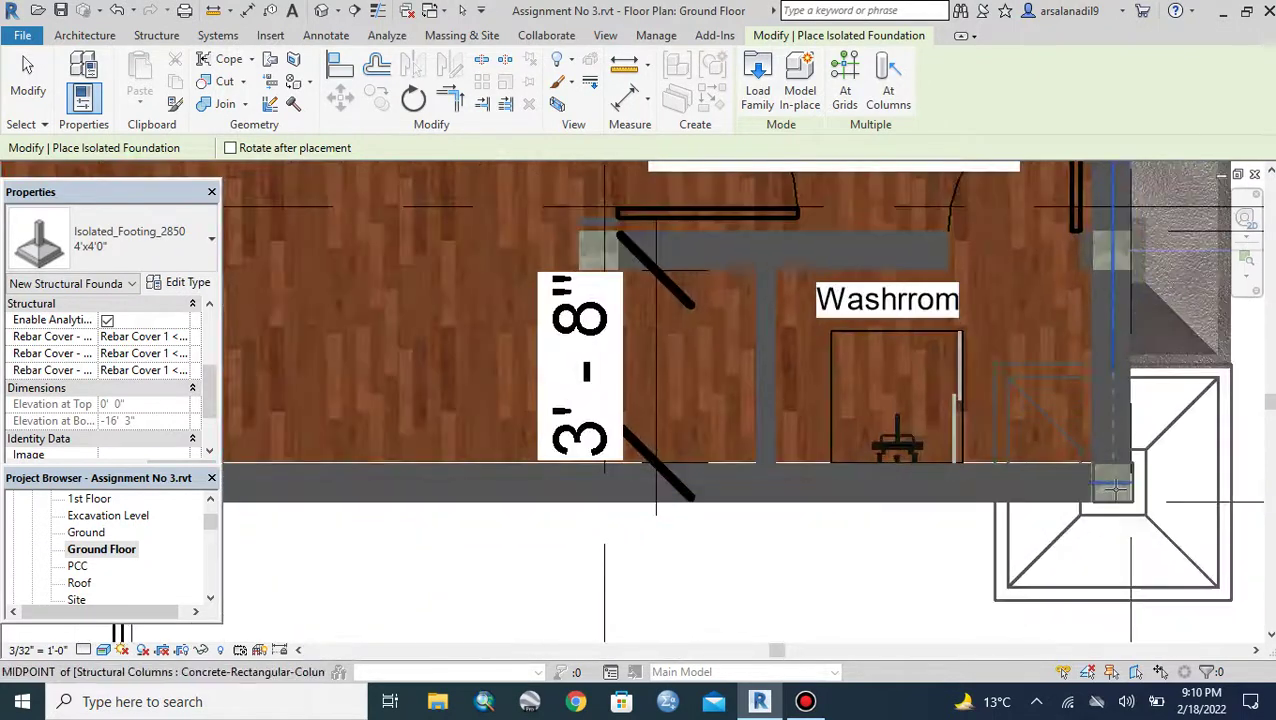
scroll(1105, 476, "up", 2)
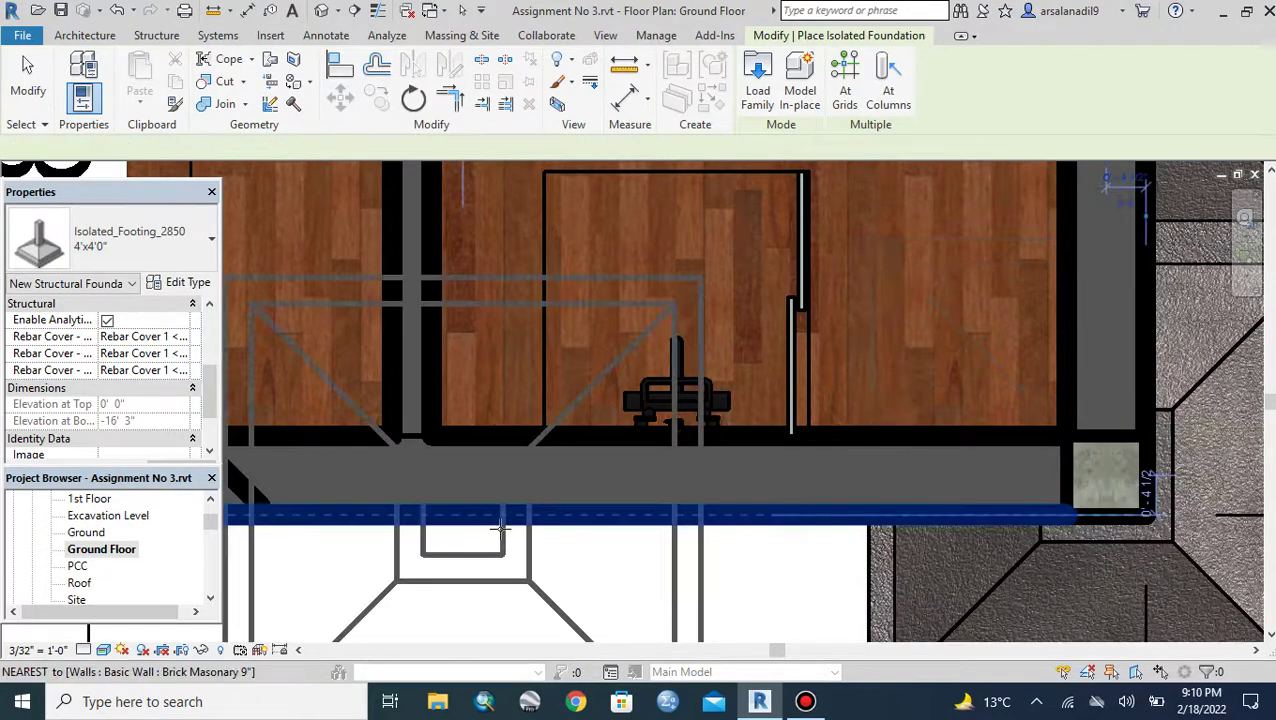
scroll(484, 525, "down", 3)
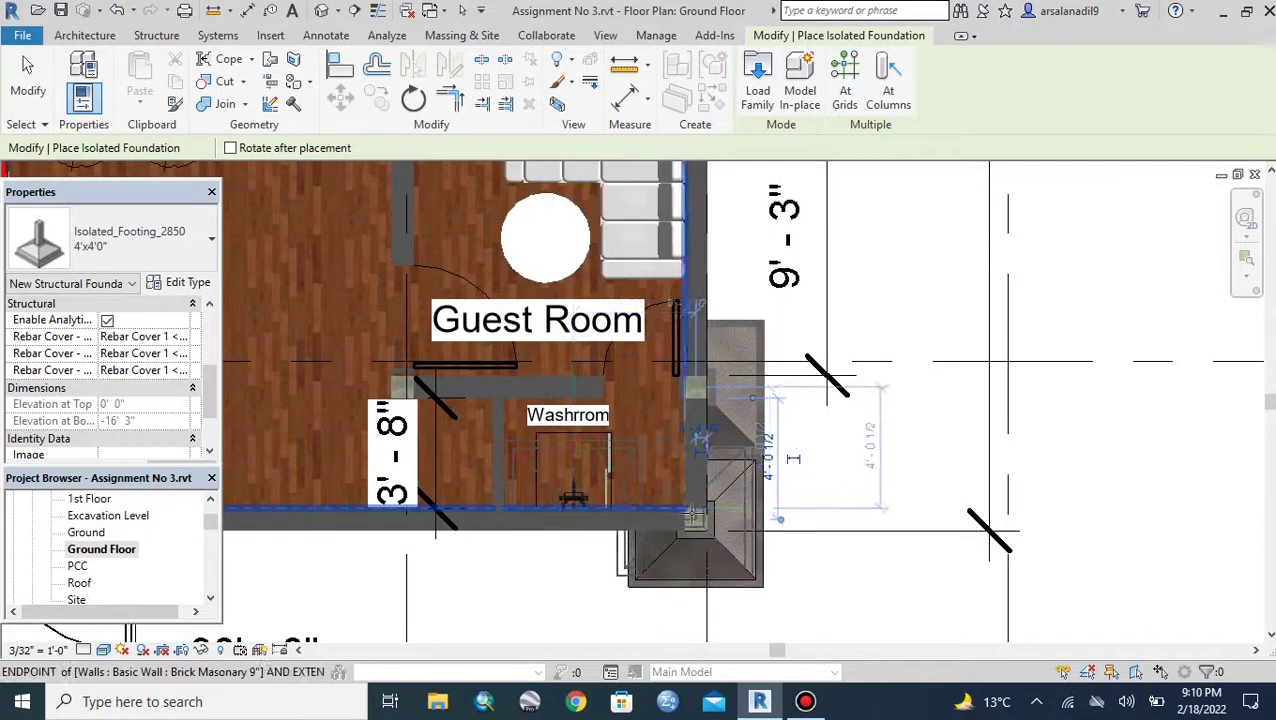
Step: Place a footing at the guest room wall corner, then delete it as misplaced
left_click(693, 516)
key("Escape")
key("Escape")
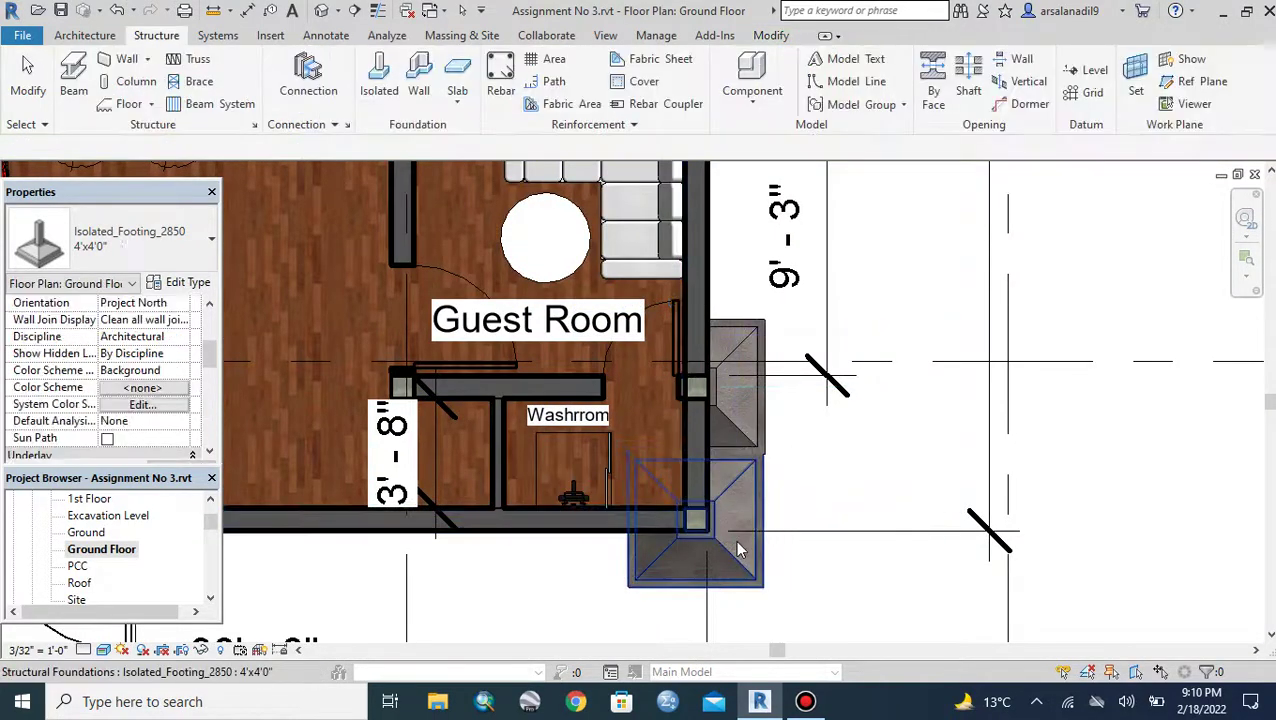
left_click(733, 545)
key("Delete")
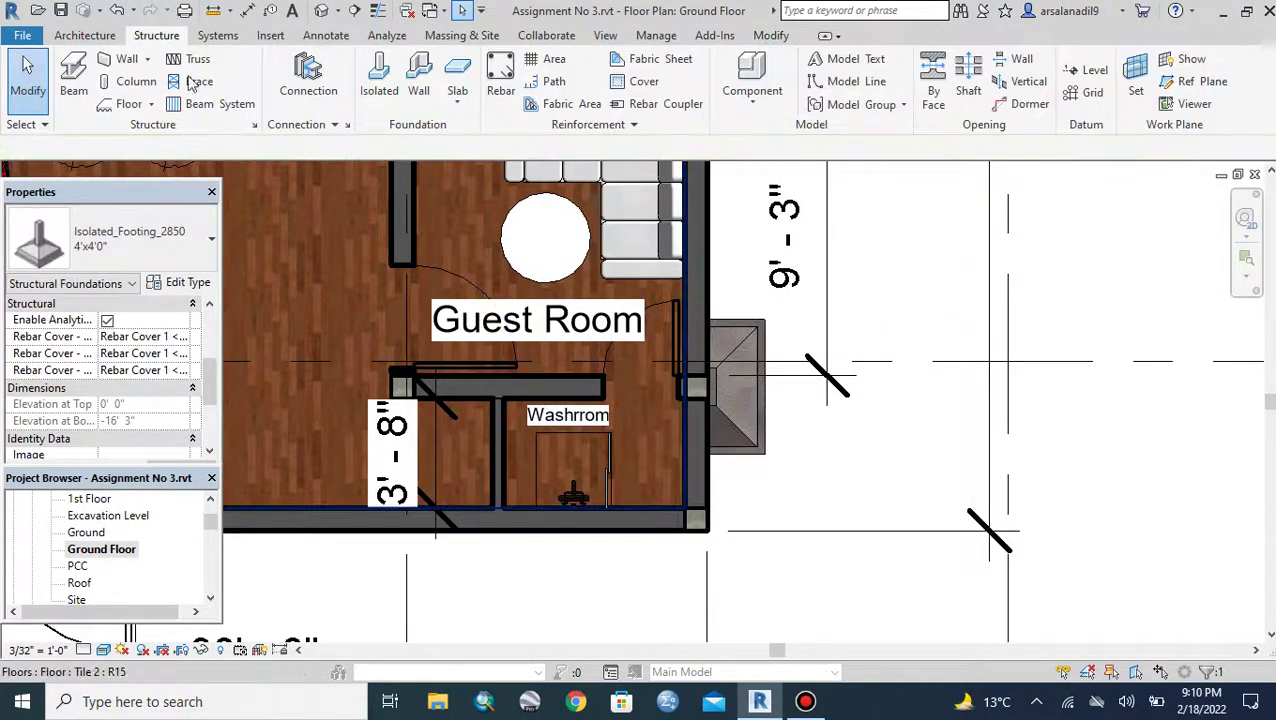
Step: Reactivate the Isolated foundation tool, zoom toward the garage, then cancel placement
left_click(376, 70)
scroll(531, 405, "down", 2)
scroll(500, 420, "down", 2)
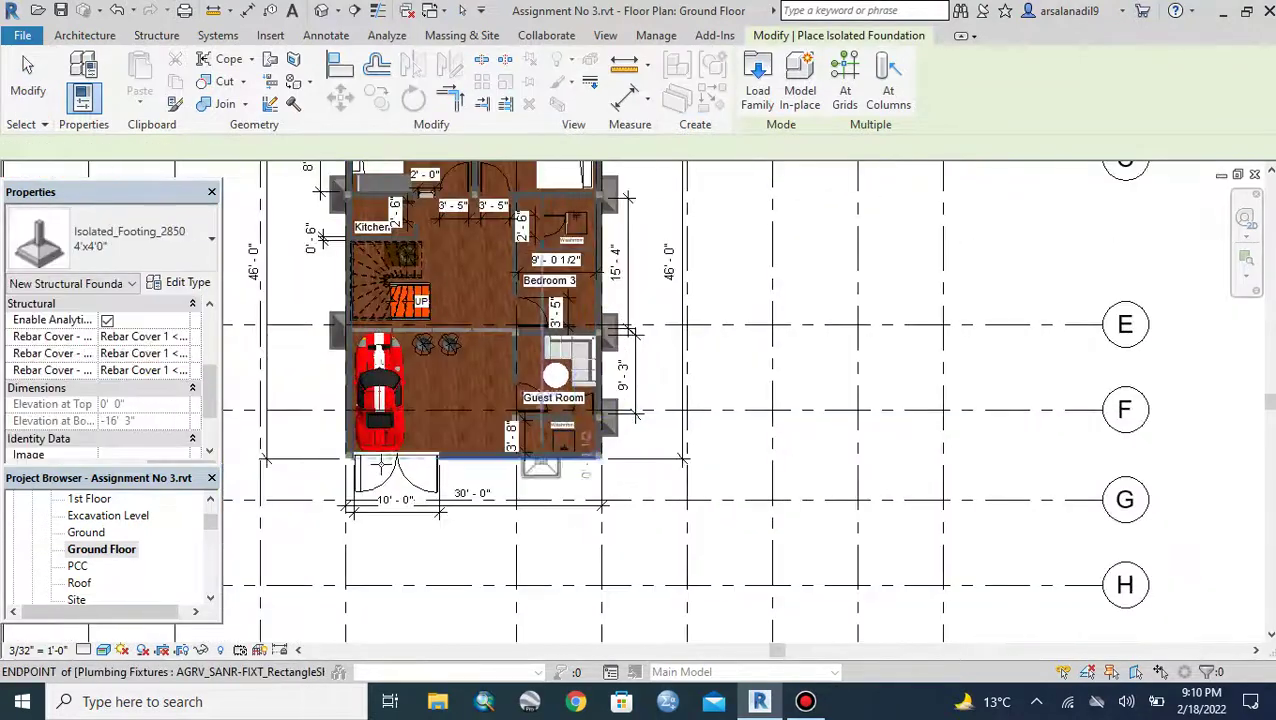
scroll(317, 452, "up", 2)
scroll(317, 452, "up", 2)
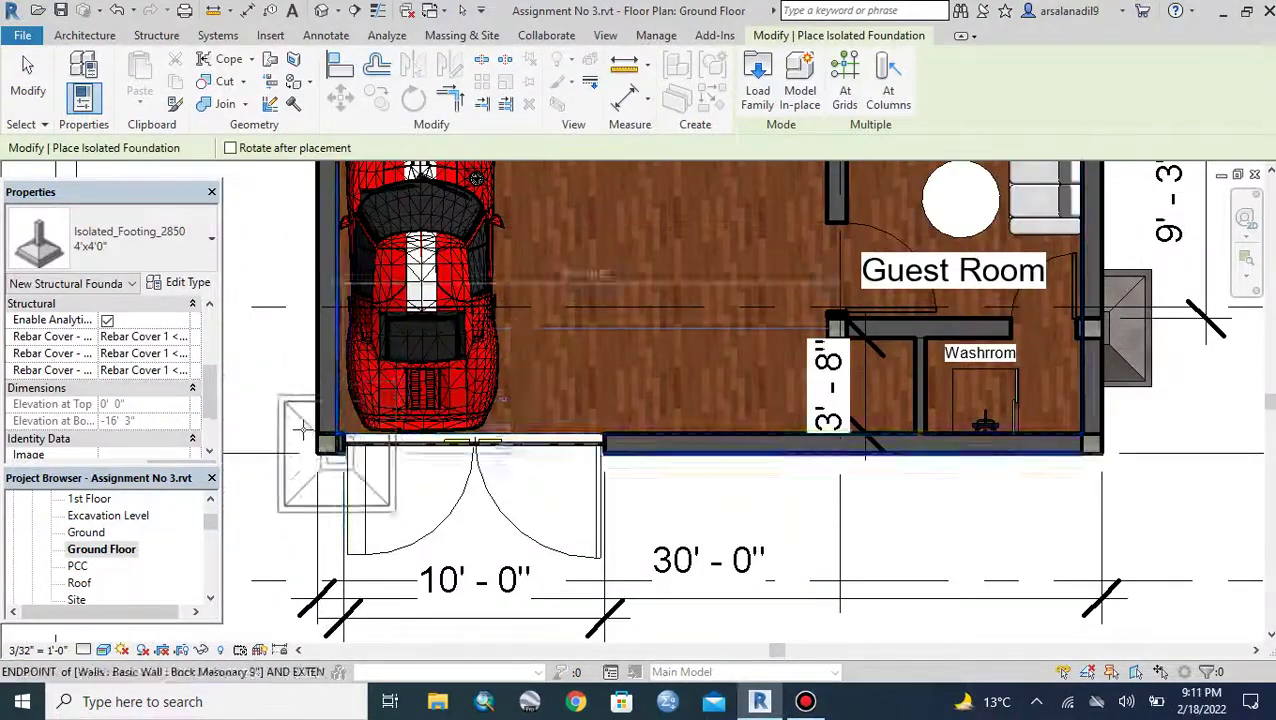
scroll(332, 442, "up", 2)
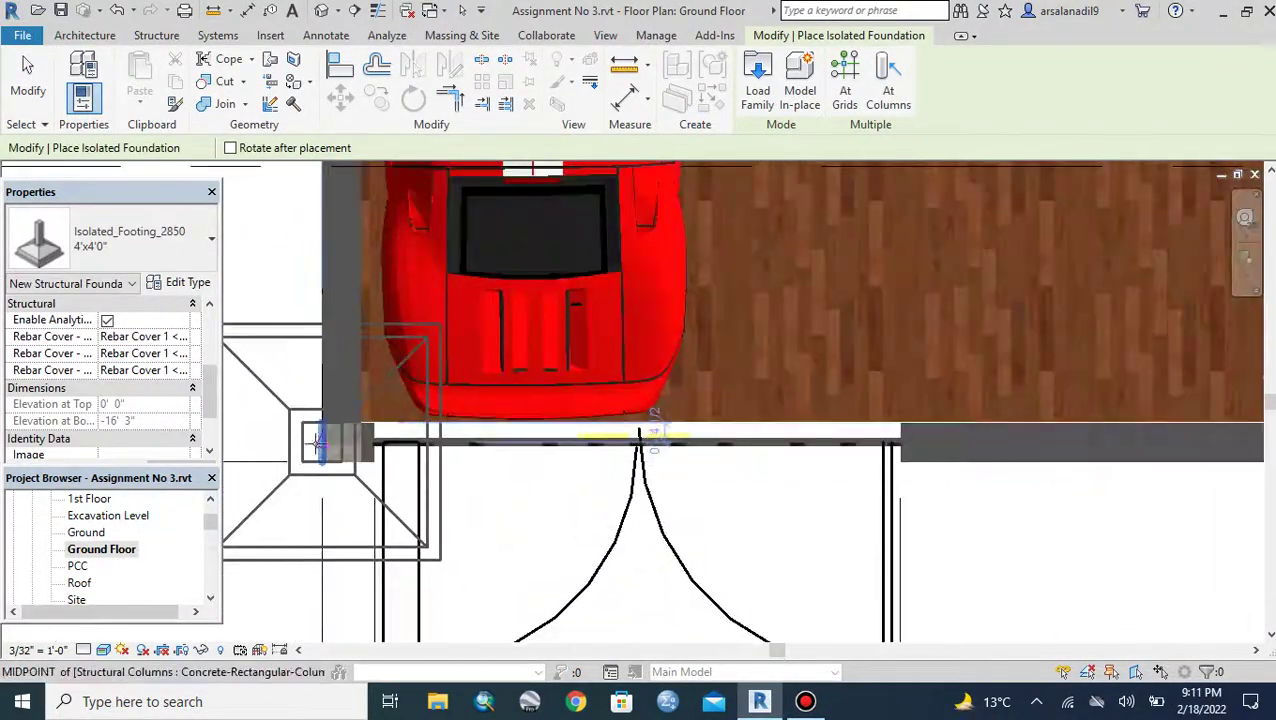
scroll(338, 440, "up", 1)
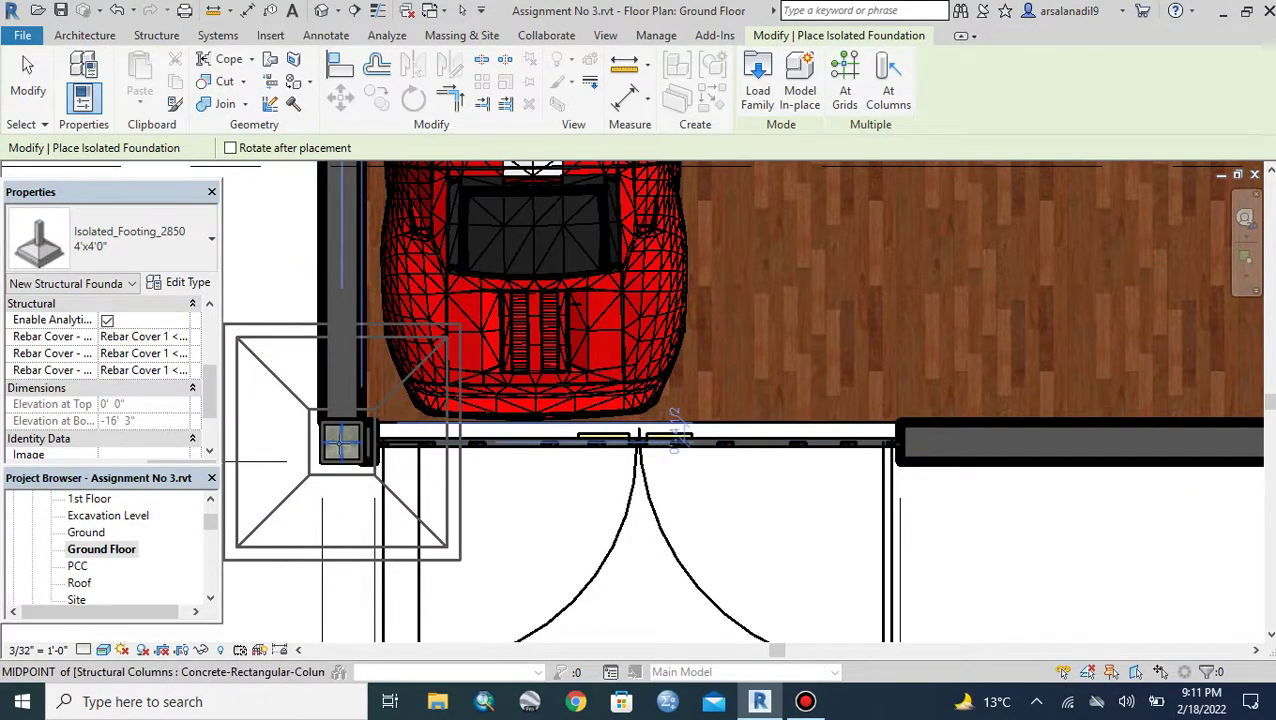
left_click(340, 440)
key("Escape")
scroll(460, 450, "down", 3)
scroll(460, 450, "down", 2)
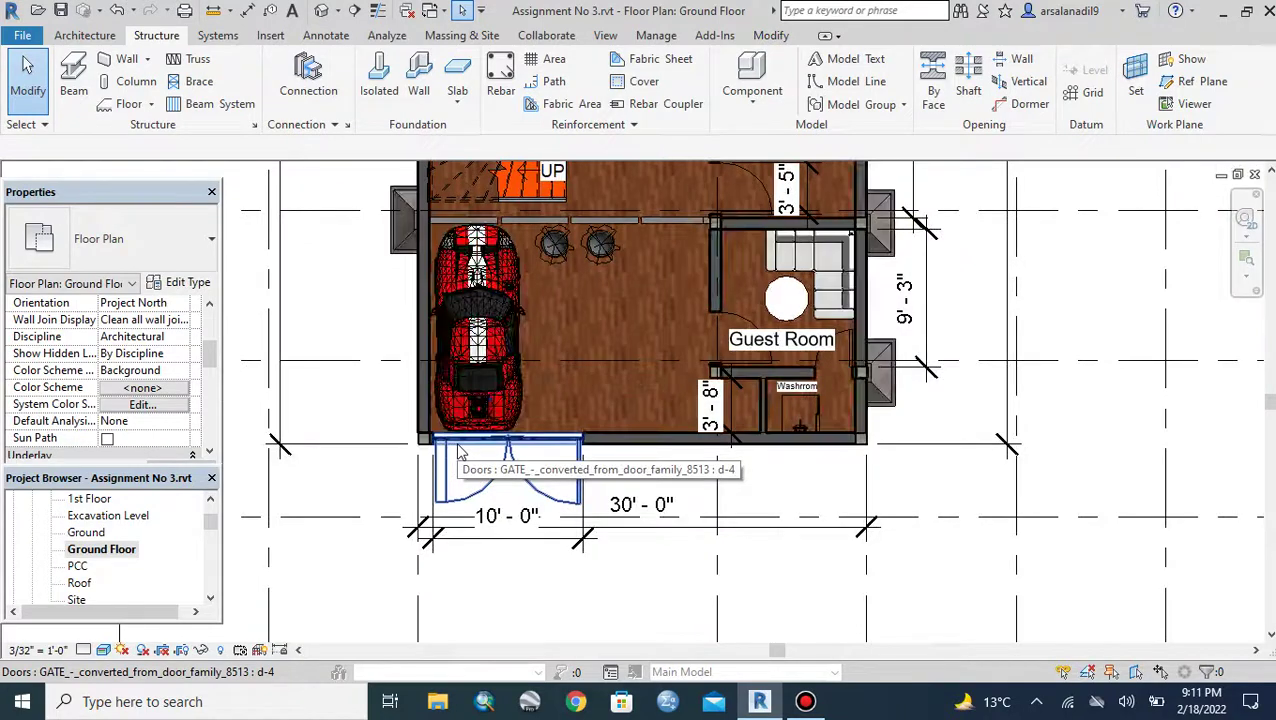
Step: Place a 4'x4' isolated footing under the garage-door corner column
left_click(379, 90)
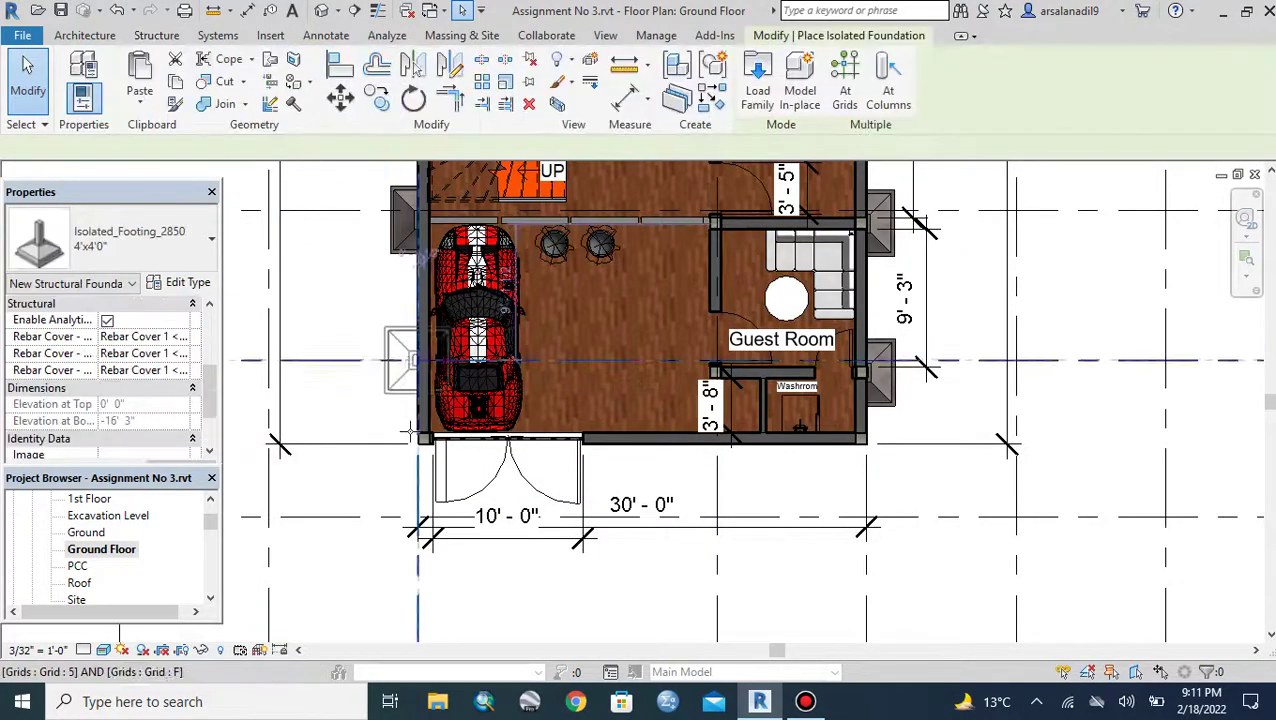
scroll(418, 445, "up", 2)
scroll(413, 427, "up", 3)
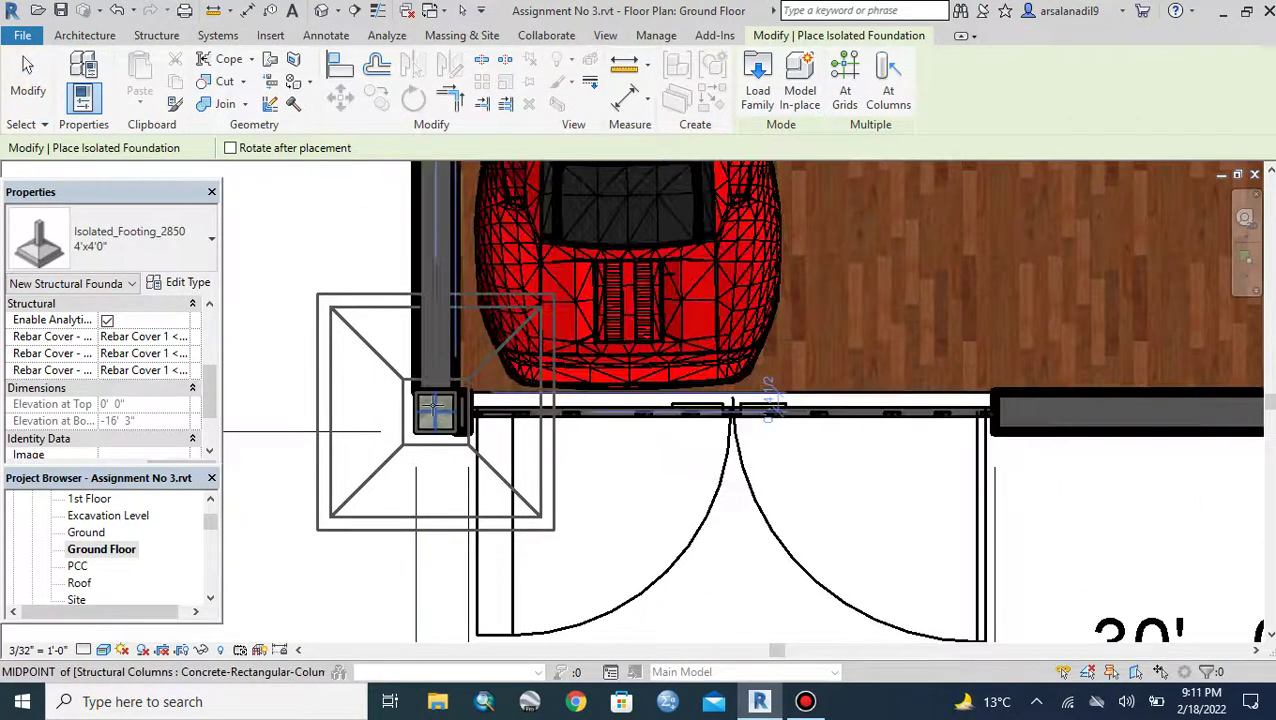
left_click(435, 410)
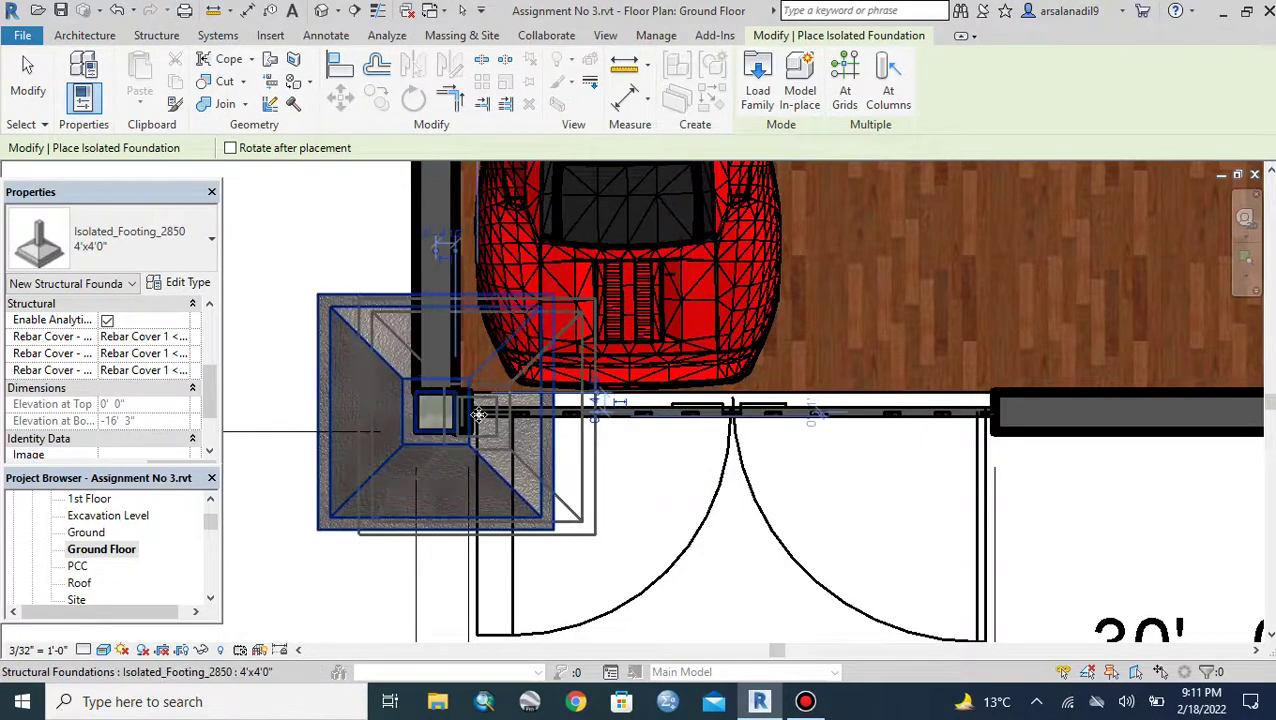
key("Escape")
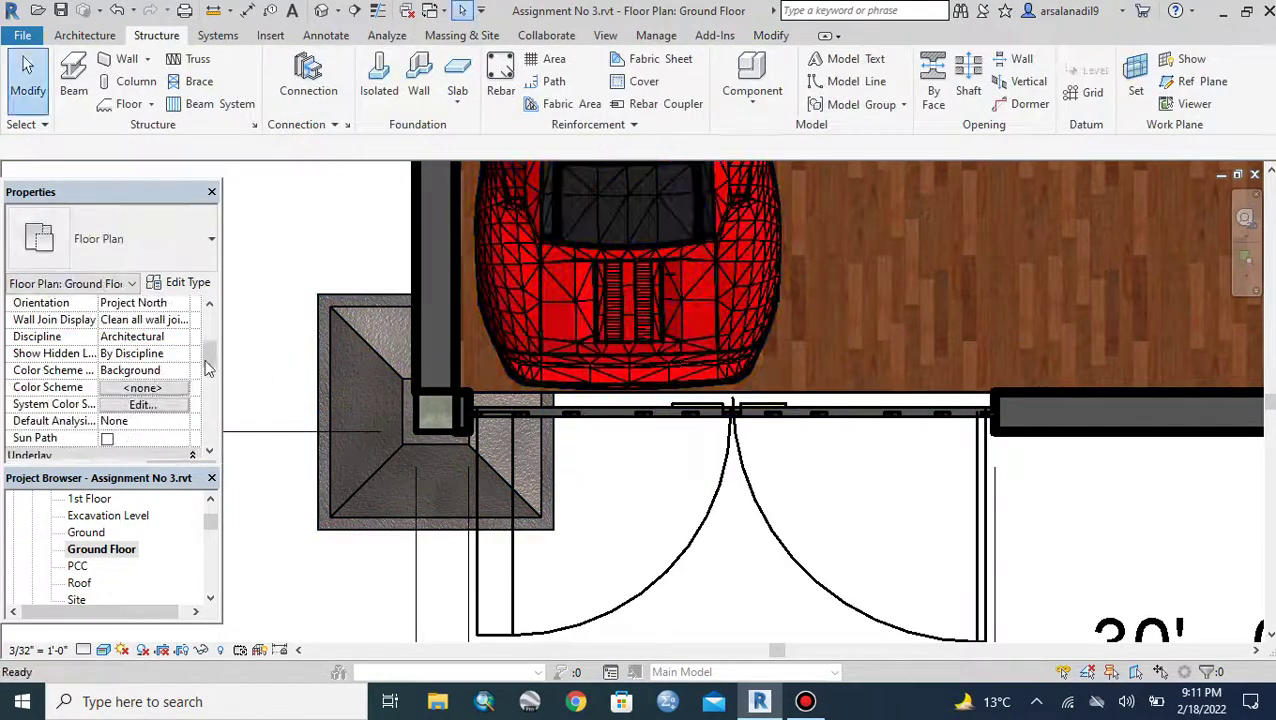
Step: Switch to the 3D view and orbit to see the footings beneath the house
scroll(561, 378, "down", 2)
scroll(578, 405, "down", 2)
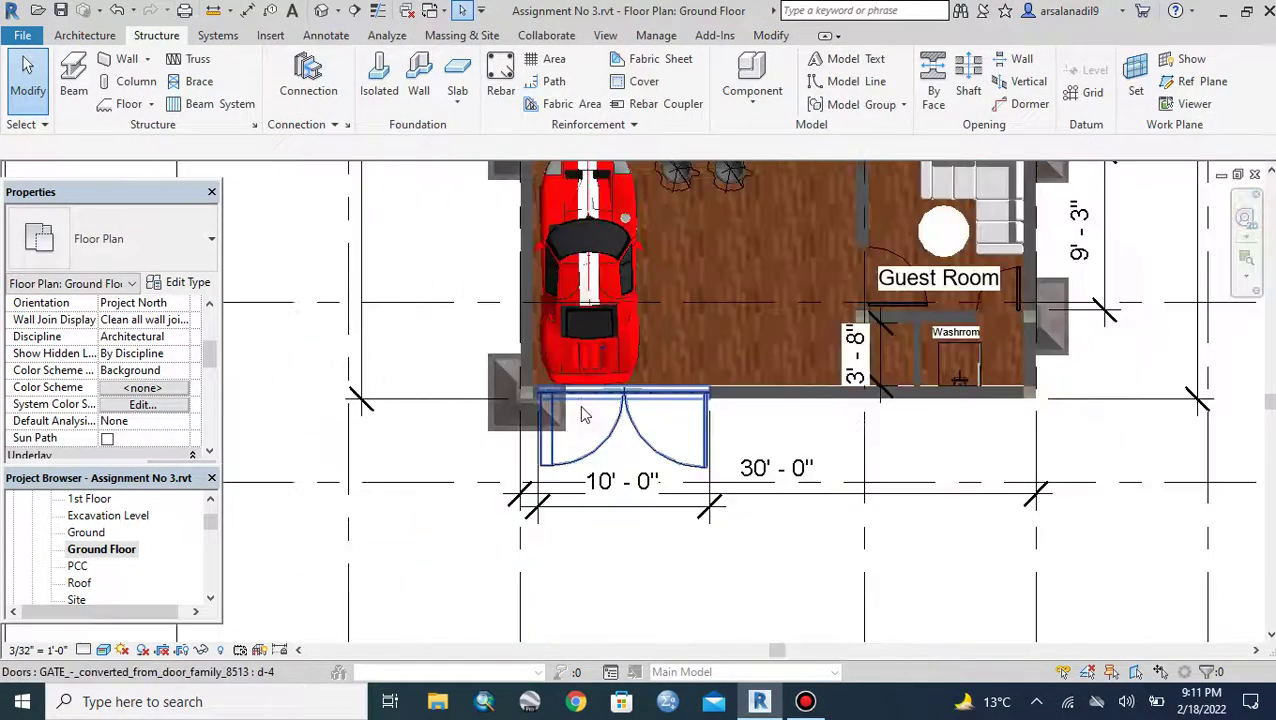
scroll(588, 420, "down", 2)
scroll(588, 420, "down", 2)
scroll(600, 330, "up", 1)
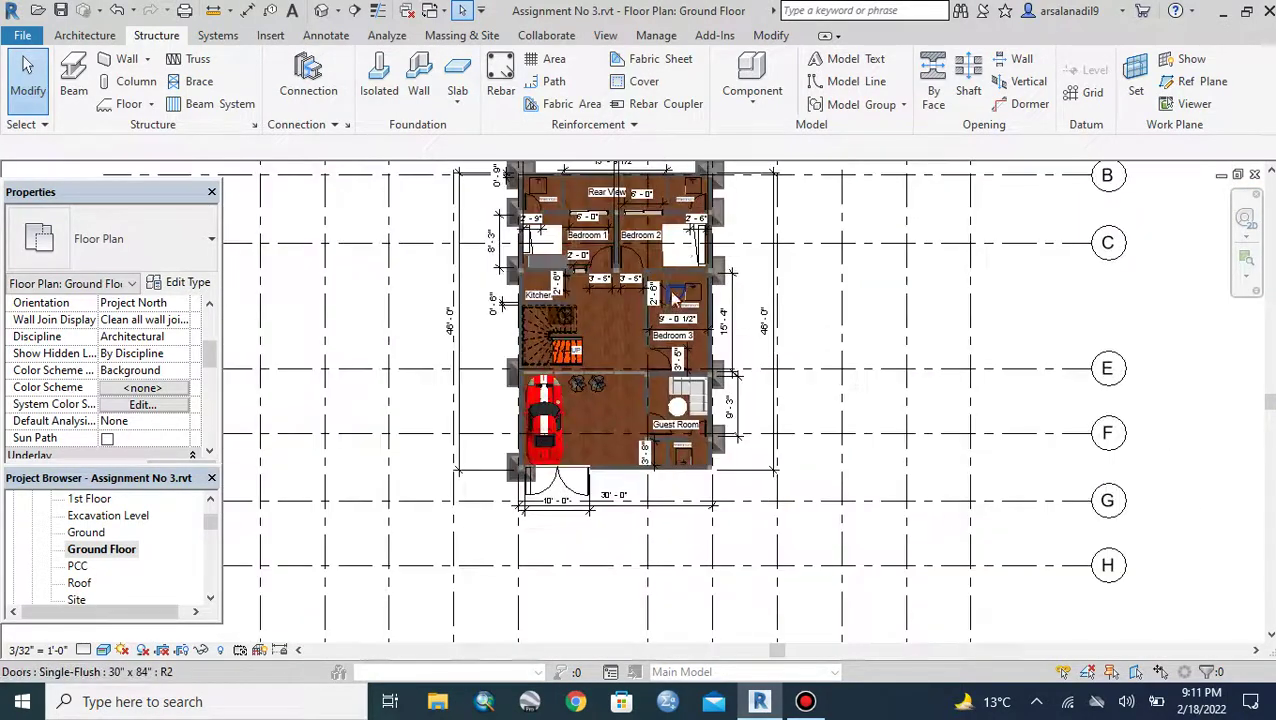
left_click(321, 10)
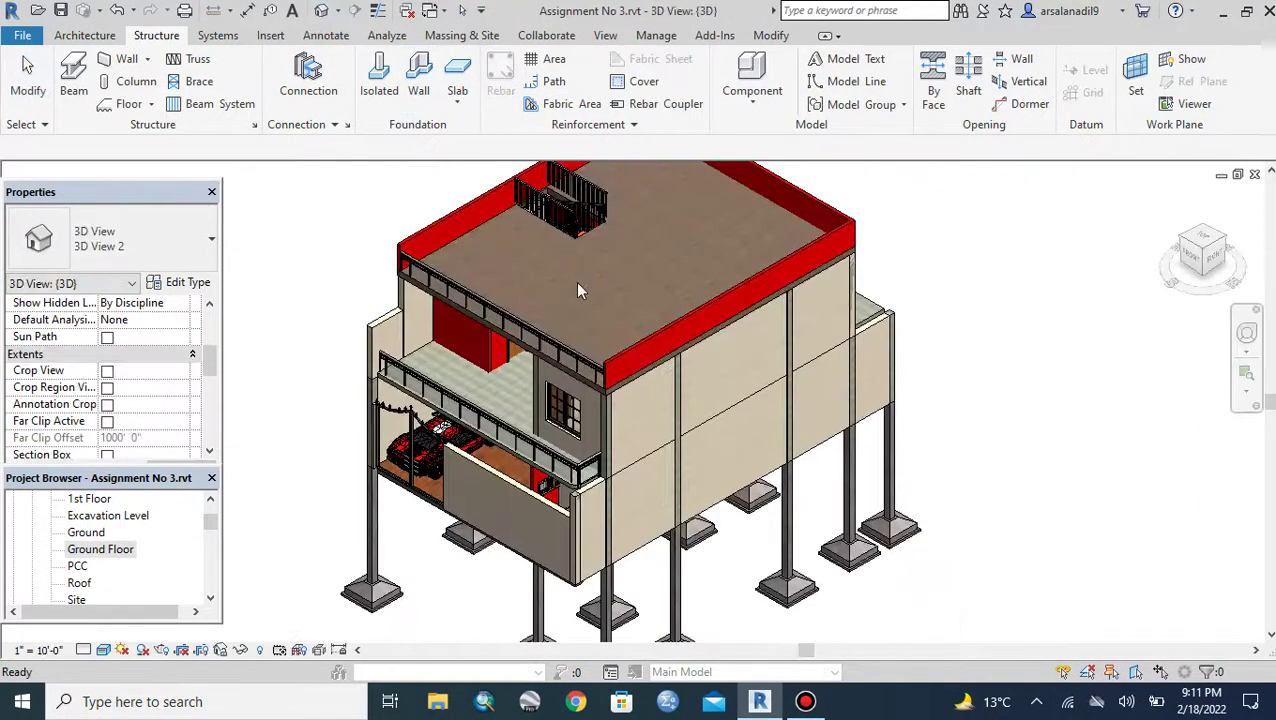
middle_click_drag(578, 288, 640, 430, "shift")
Step: Select the footing that reaches deeper than the others
scroll(655, 447, "down", 1)
scroll(640, 500, "down", 1)
scroll(644, 445, "up", 3)
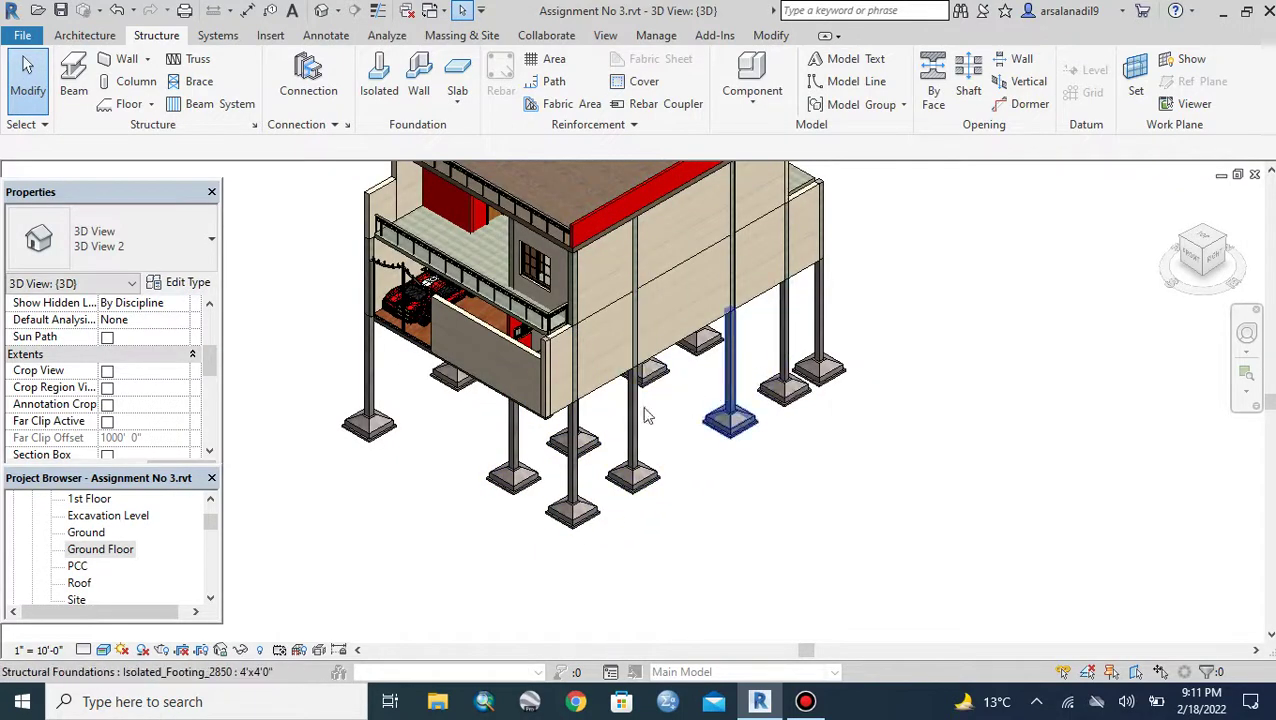
left_click(572, 476)
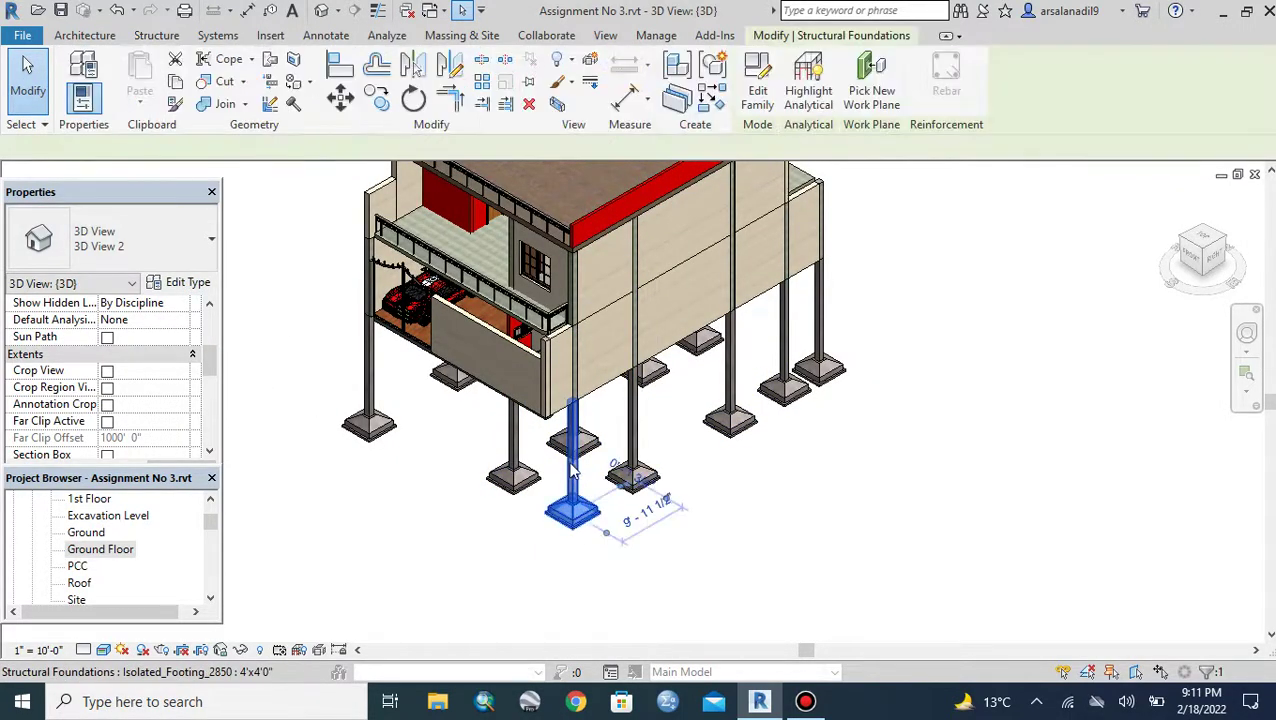
Step: Change the 4'x4'0" footing type's Depth from 16'0" to 3'0" and deselect it
left_click(196, 292)
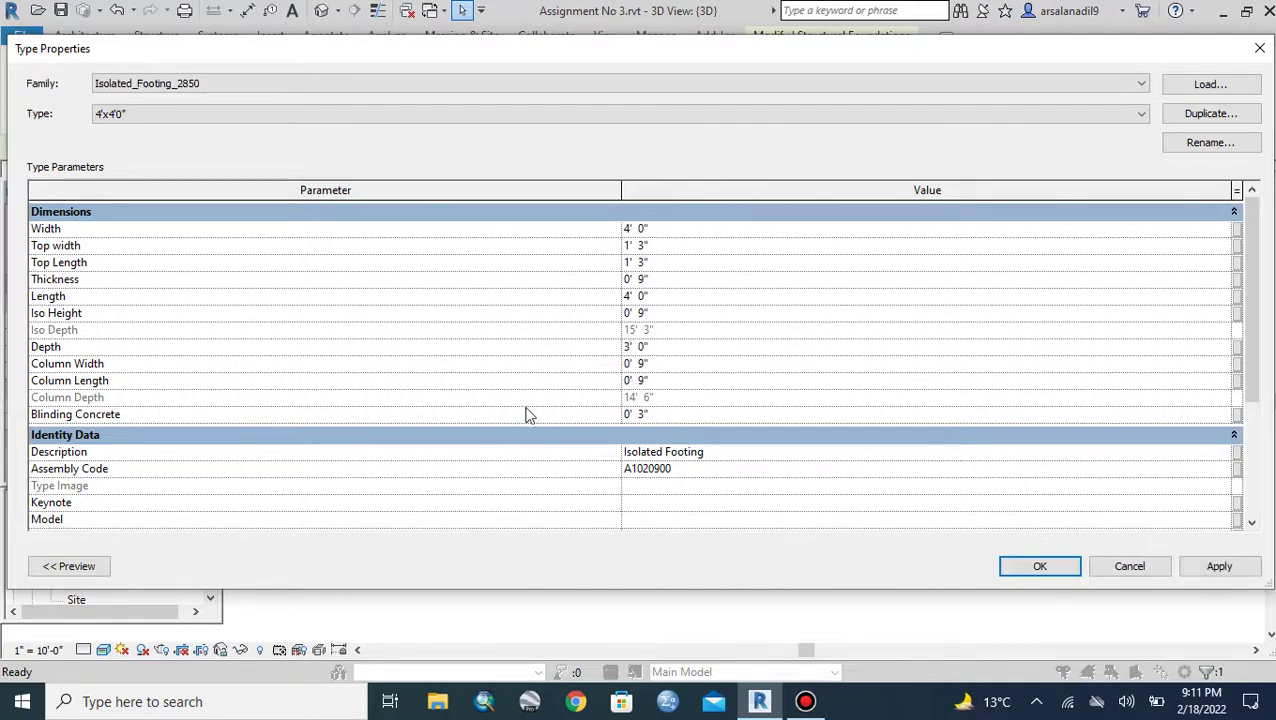
left_click(1038, 566)
key("Escape")
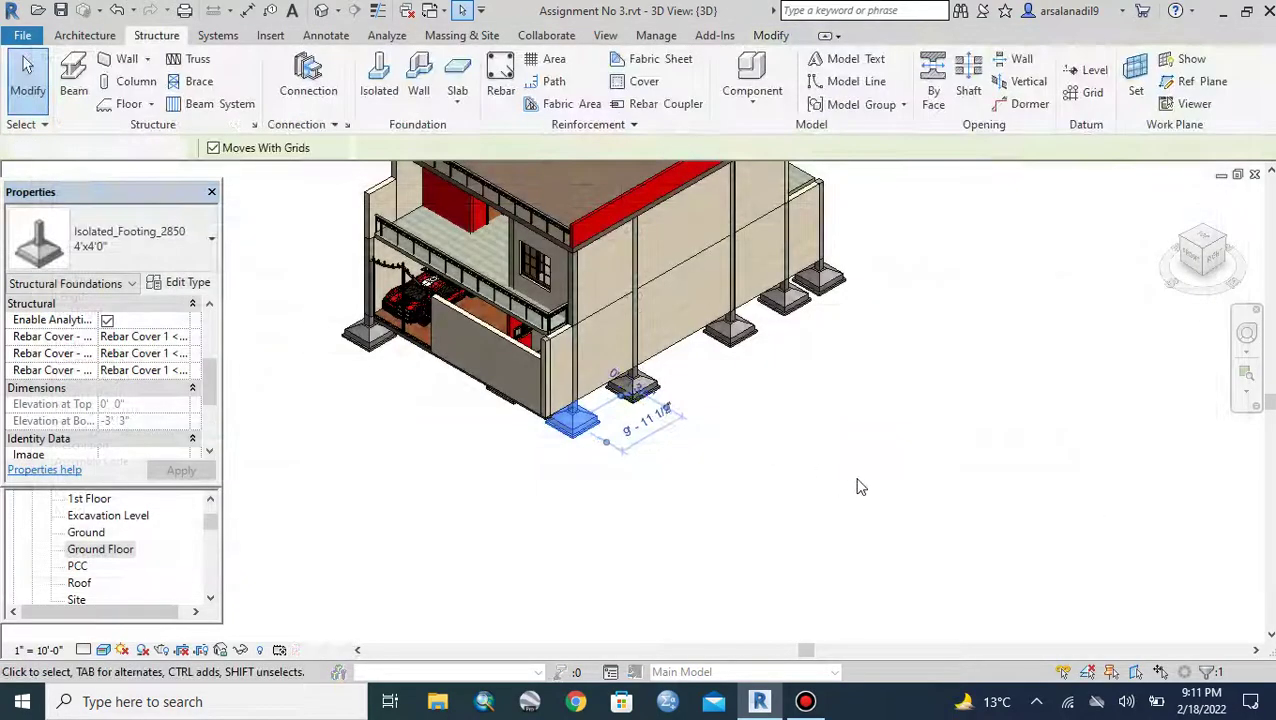
key("Escape")
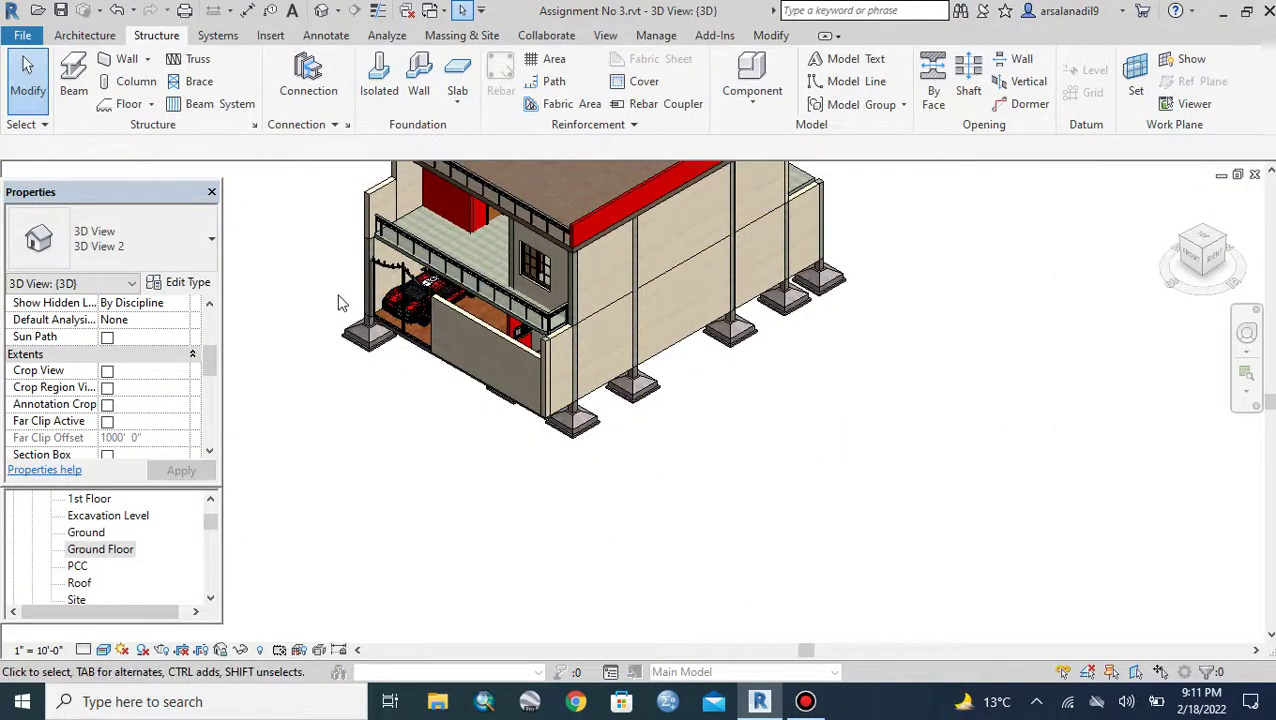
Step: Orbit the 3D model, then view the house from directly above
mouse_move(338, 303)
middle_mouse_down("shift")
mouse_move(396, 402)
mouse_move(435, 378)
middle_mouse_up("shift")
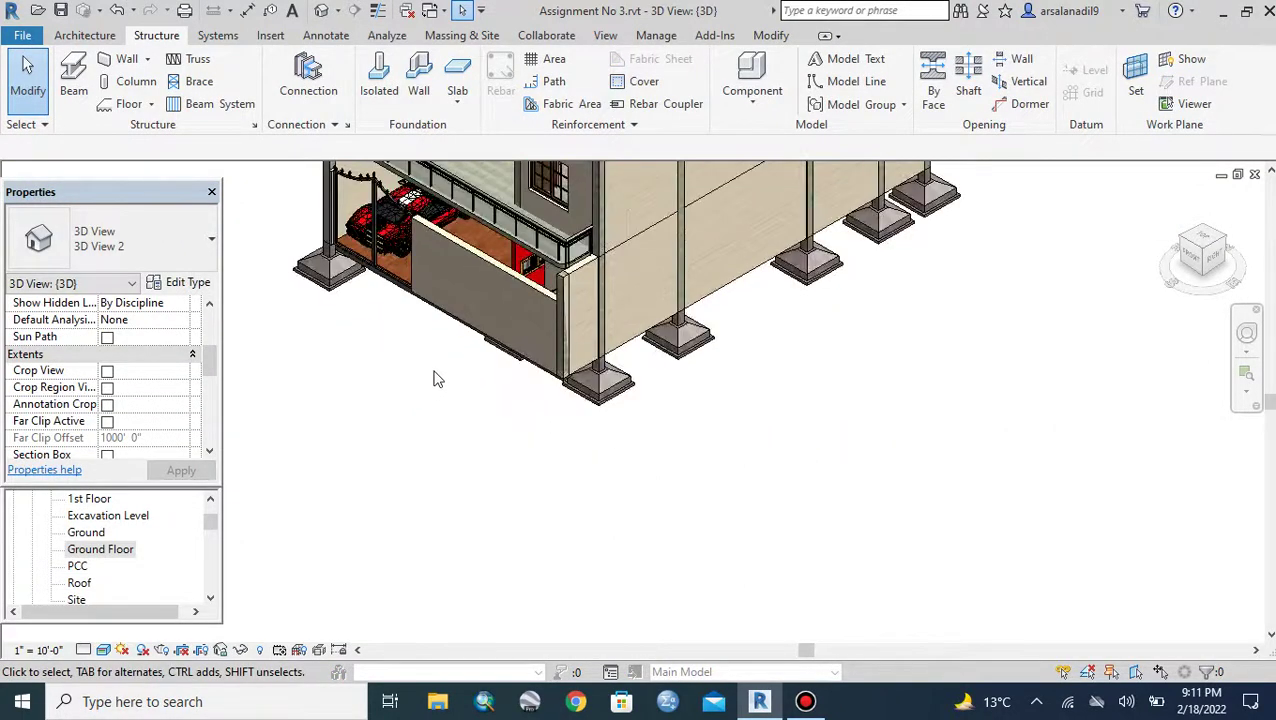
left_click(1193, 248)
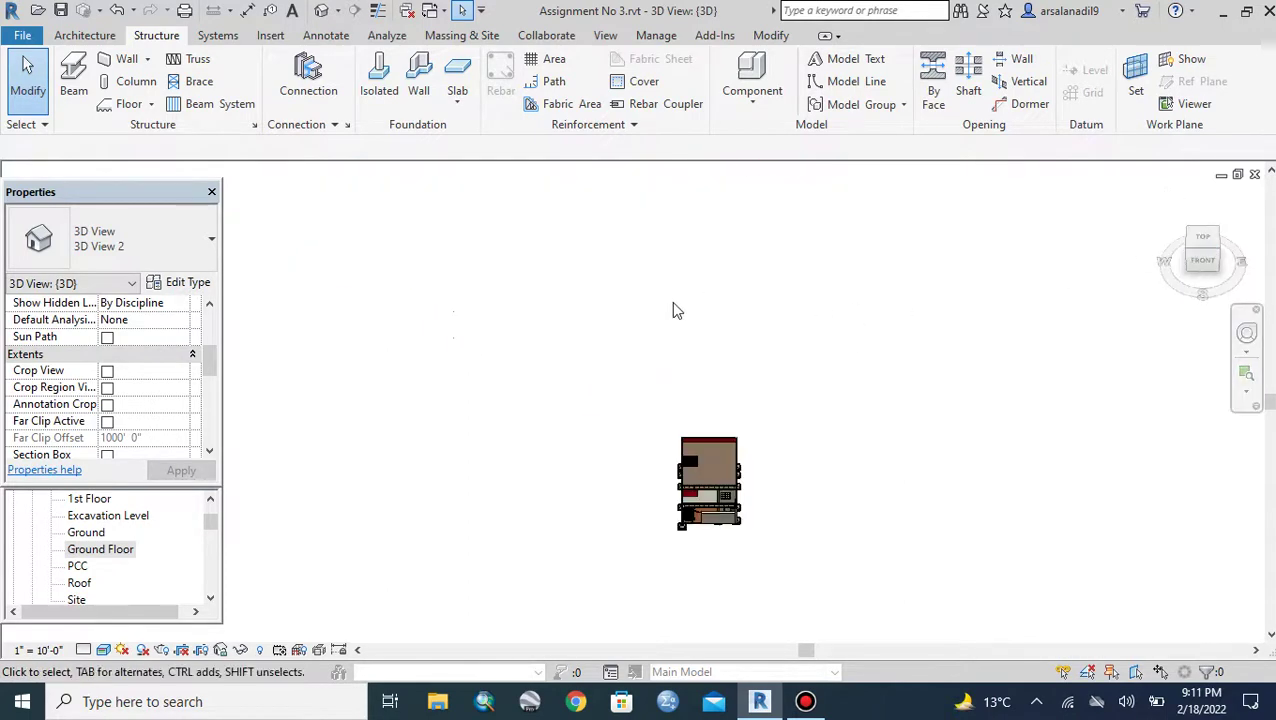
scroll(706, 526, "up", 2)
scroll(706, 535, "up", 1)
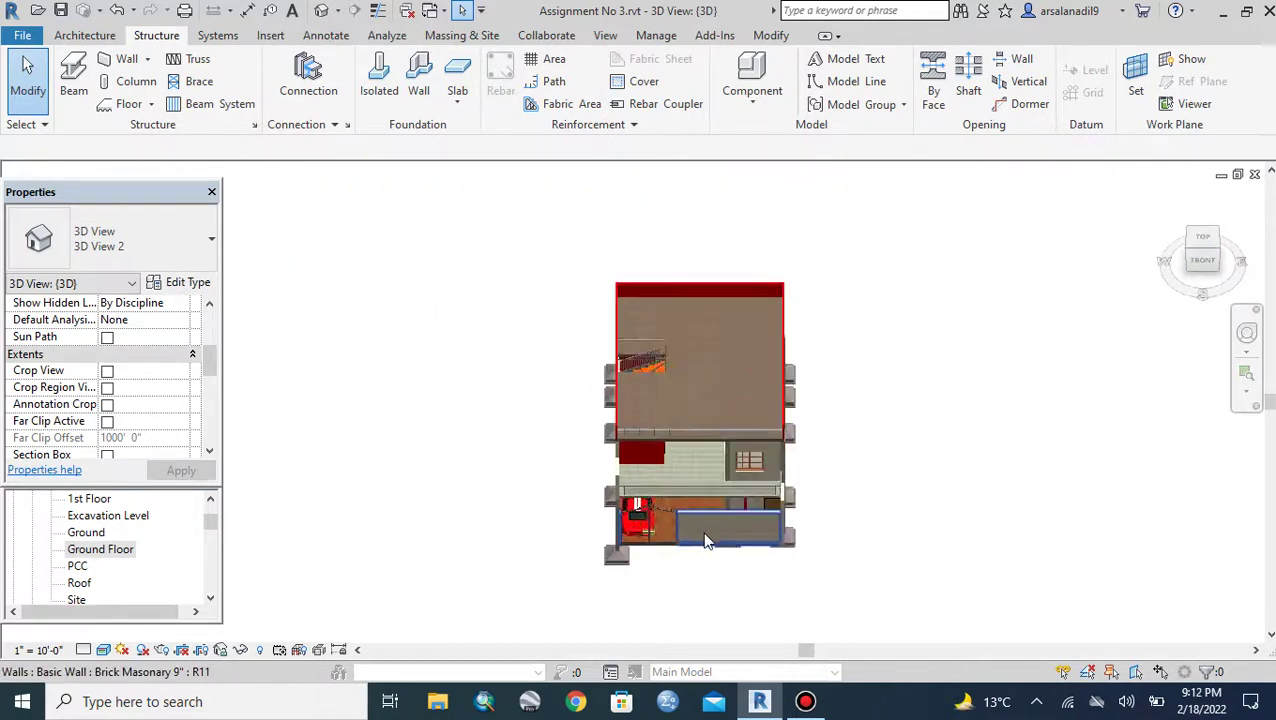
Step: Switch to the front view and zoom in on the 4'x4'0" footings beneath the ground floor
left_click(1205, 255)
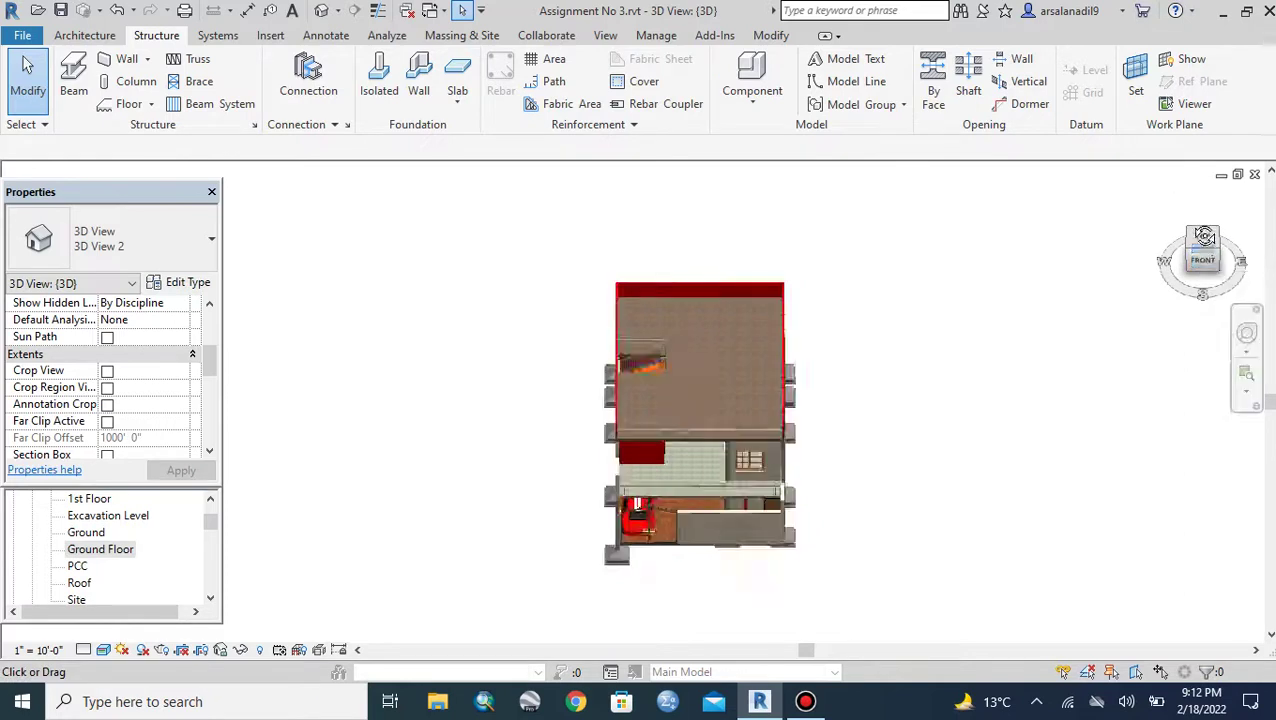
scroll(830, 300, "down", 2)
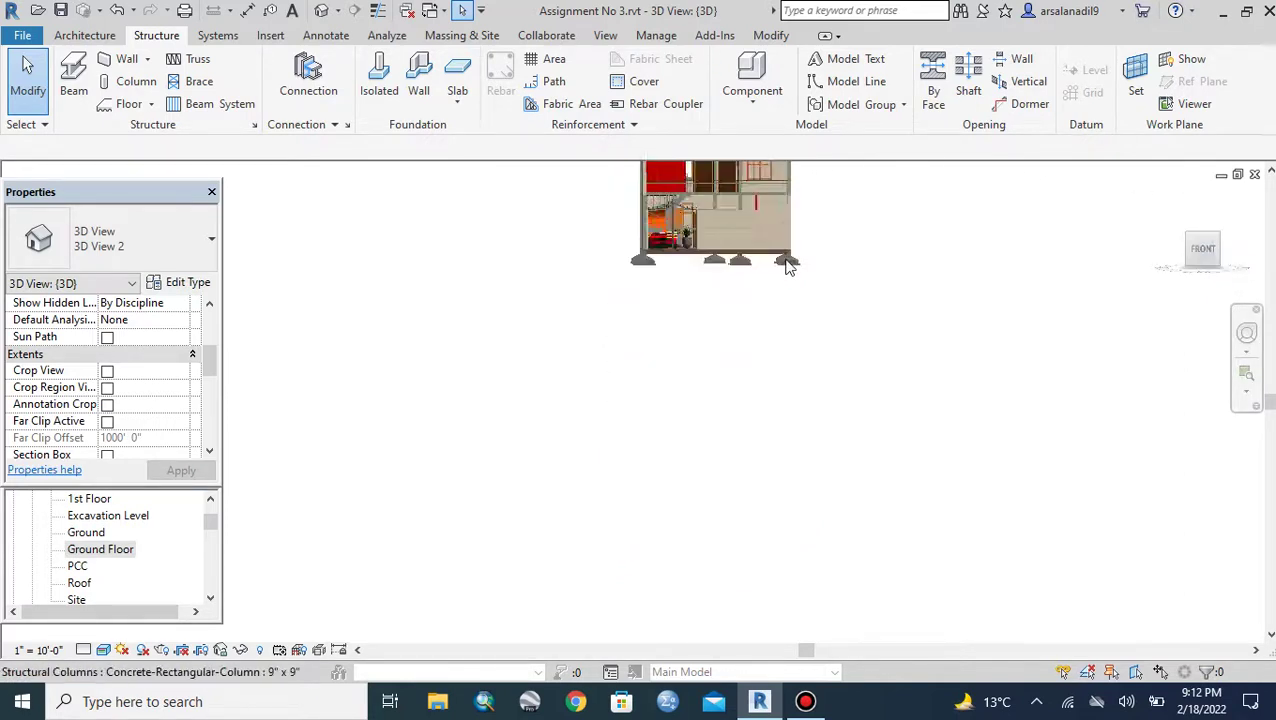
scroll(800, 400, "down", 1)
scroll(783, 447, "down", 1)
scroll(760, 350, "down", 1)
scroll(746, 277, "up", 1)
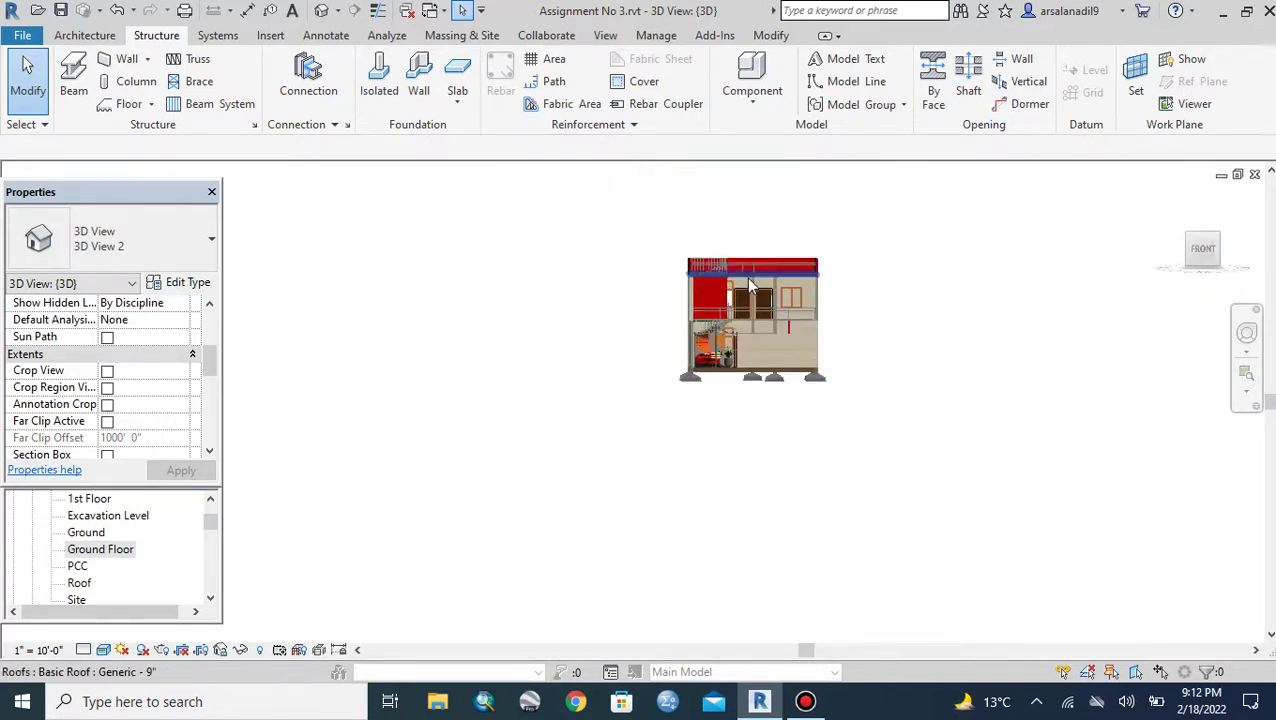
scroll(803, 419, "up", 1)
scroll(816, 303, "up", 2)
scroll(851, 257, "up", 1)
scroll(851, 257, "up", 1)
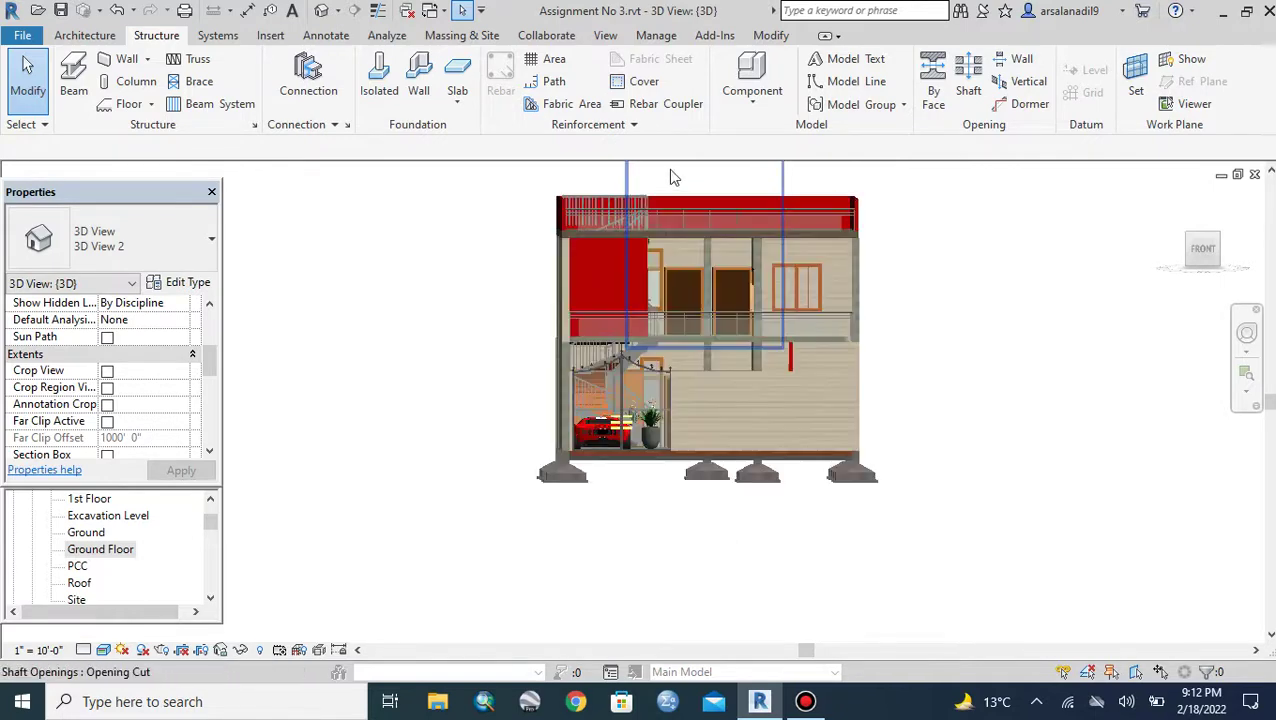
scroll(672, 190, "up", 1)
scroll(668, 195, "up", 1)
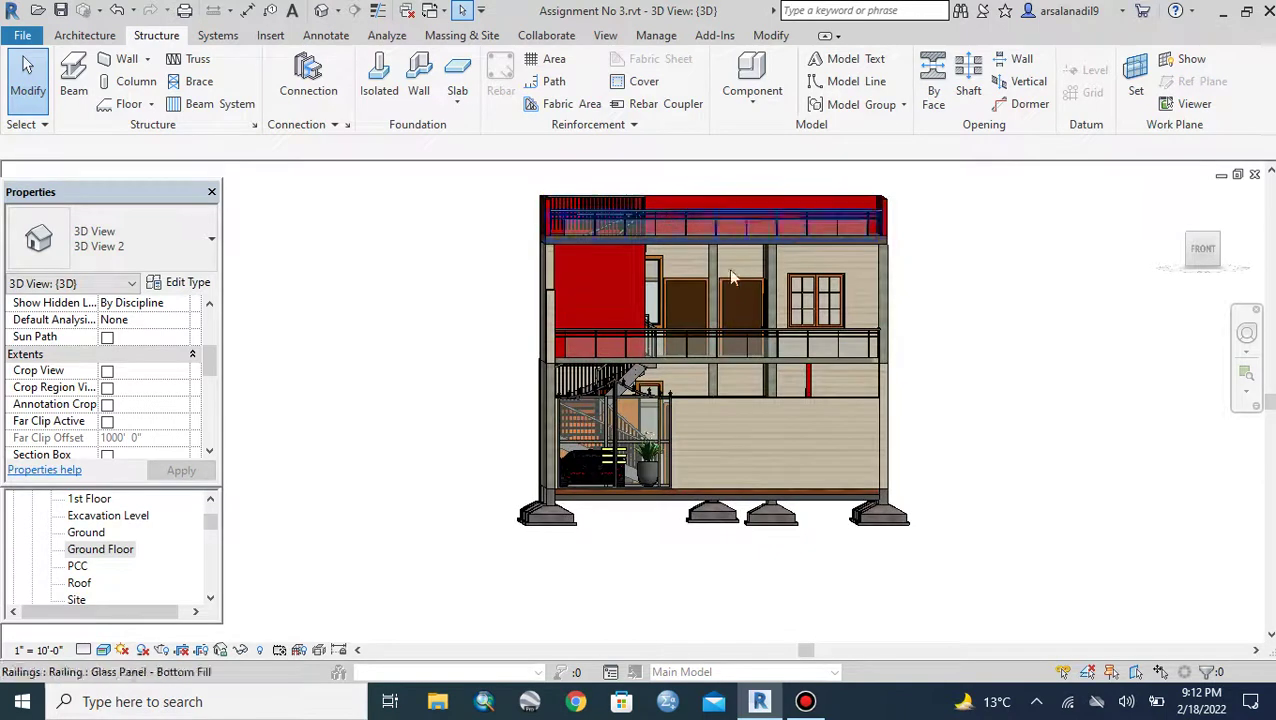